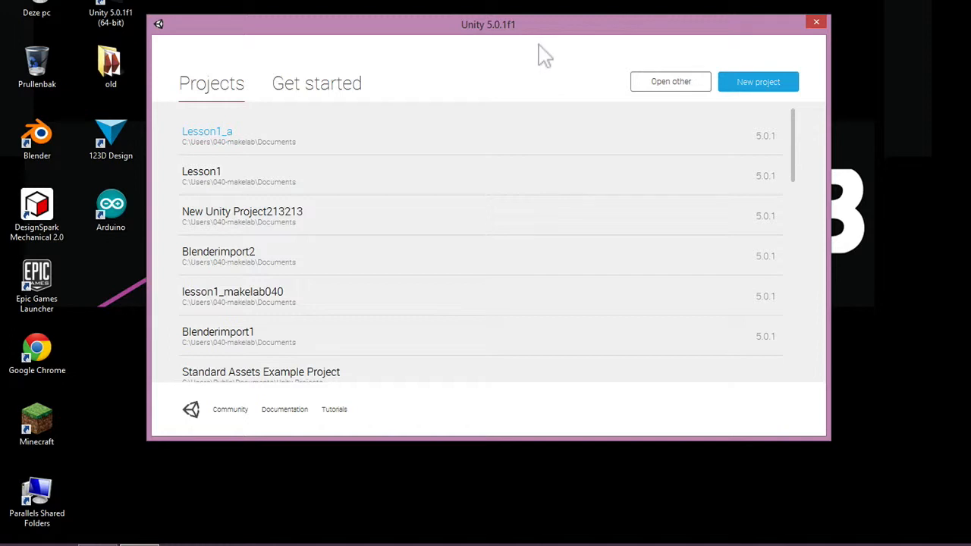
pyautogui.moveTo(501, 23); pyautogui.dragTo(505, 17)
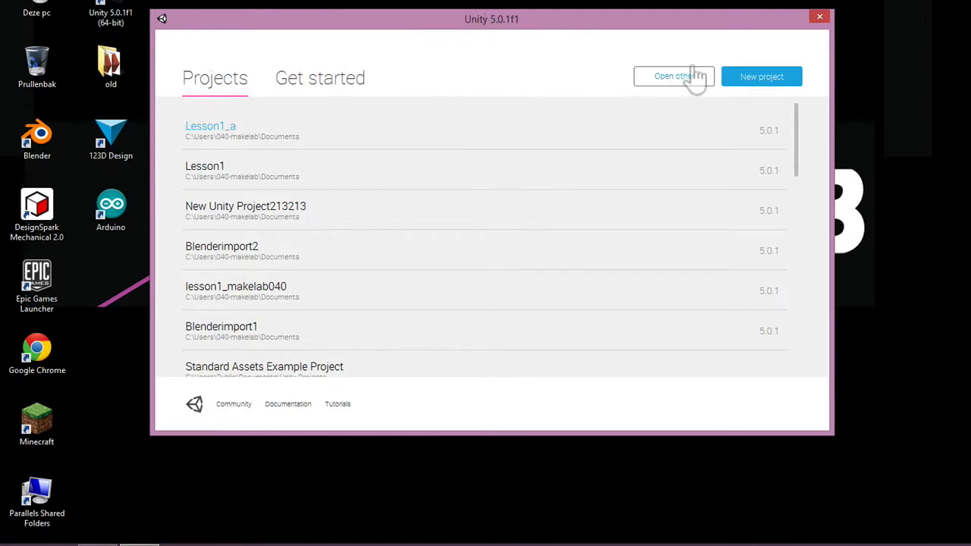
pyautogui.moveTo(508, 28)
pyautogui.mouseDown()
pyautogui.moveTo(518, 30)
pyautogui.moveTo(505, 26)
pyautogui.mouseUp()
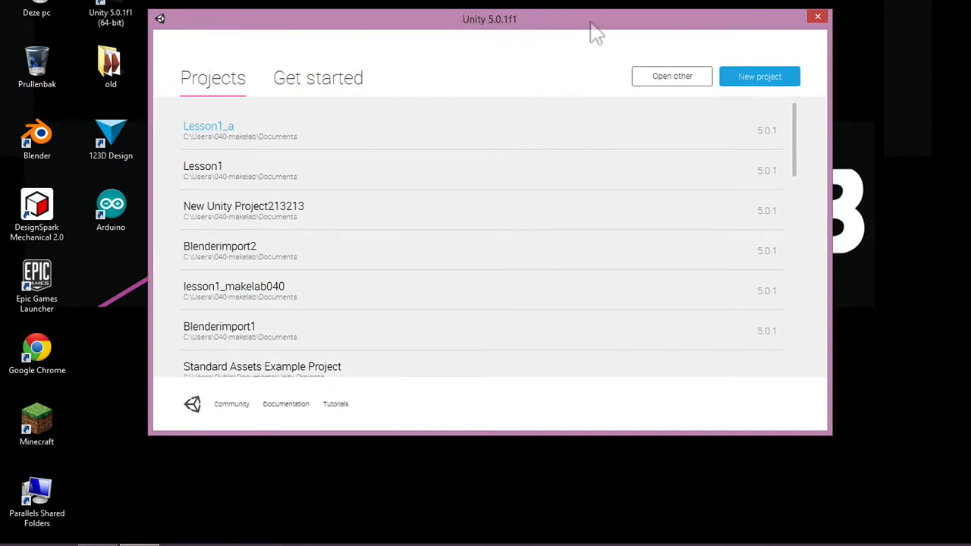
pyautogui.moveTo(594, 18); pyautogui.dragTo(598, 16)
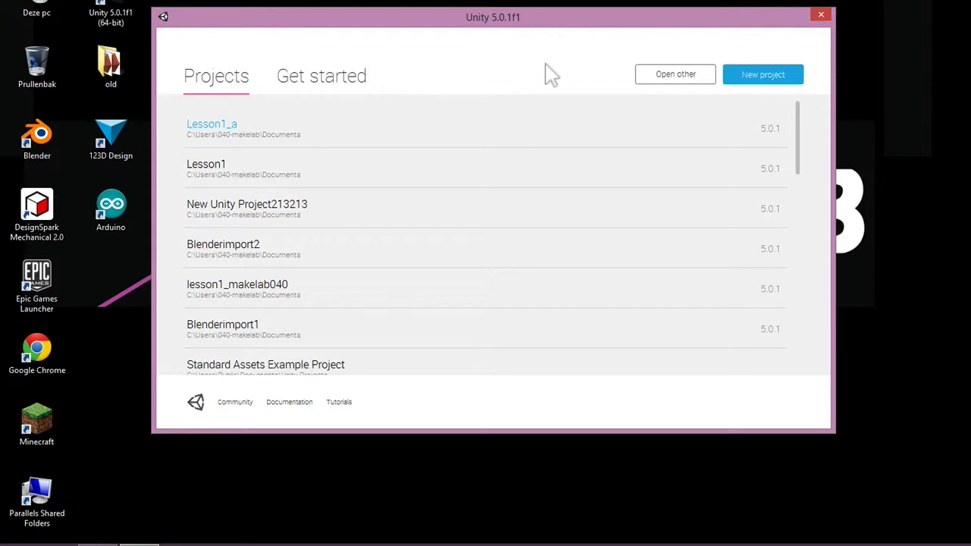
# Start a new project and name it 040makelab_lesson1
pyautogui.click(758, 76)
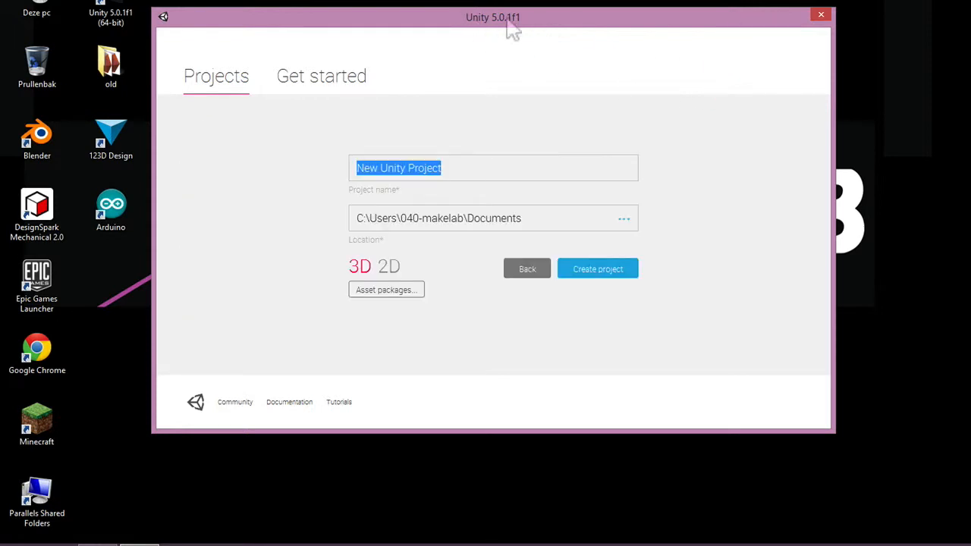
pyautogui.moveTo(478, 168); pyautogui.dragTo(323, 159)
pyautogui.write('040mak')
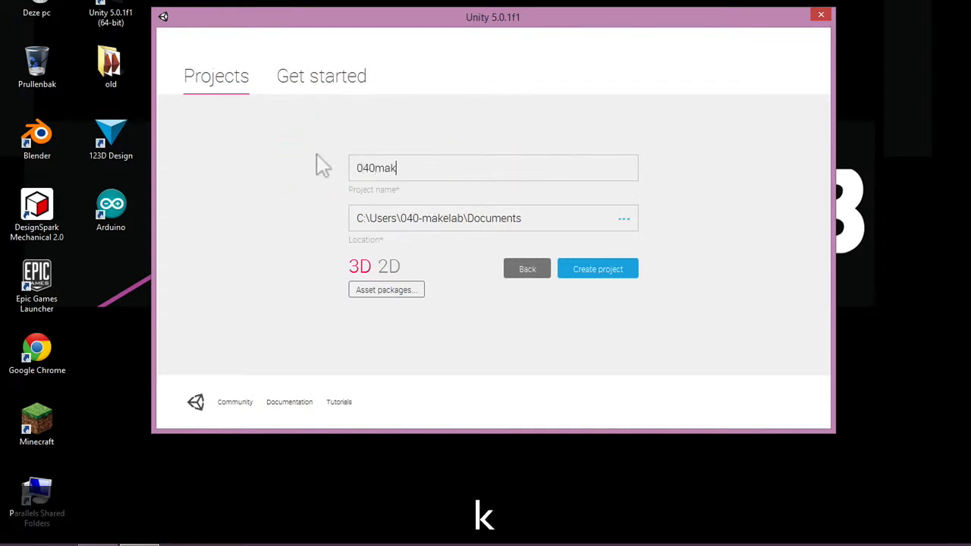
pyautogui.write('elab_lesson1')
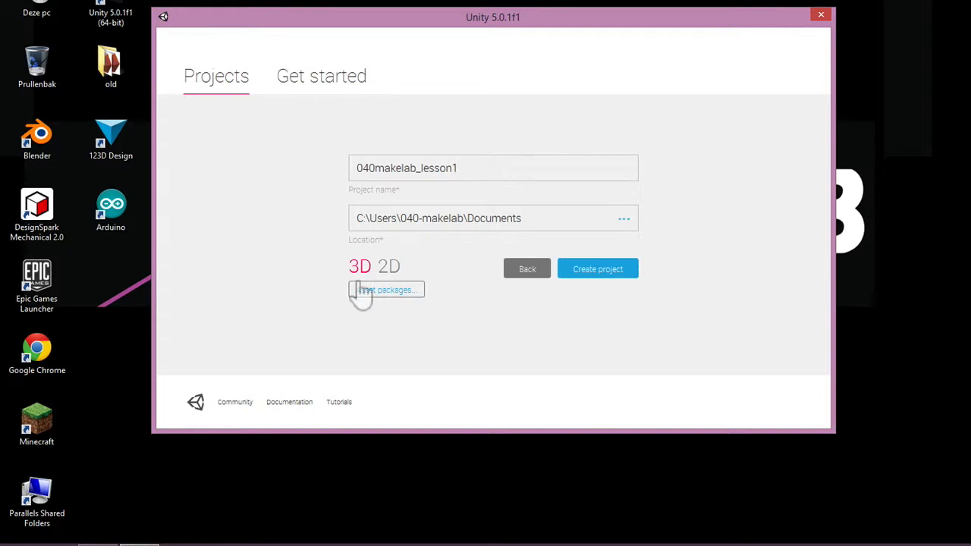
# Include the ParticleSystems asset package in the 3D project and create the project
pyautogui.click(371, 291)
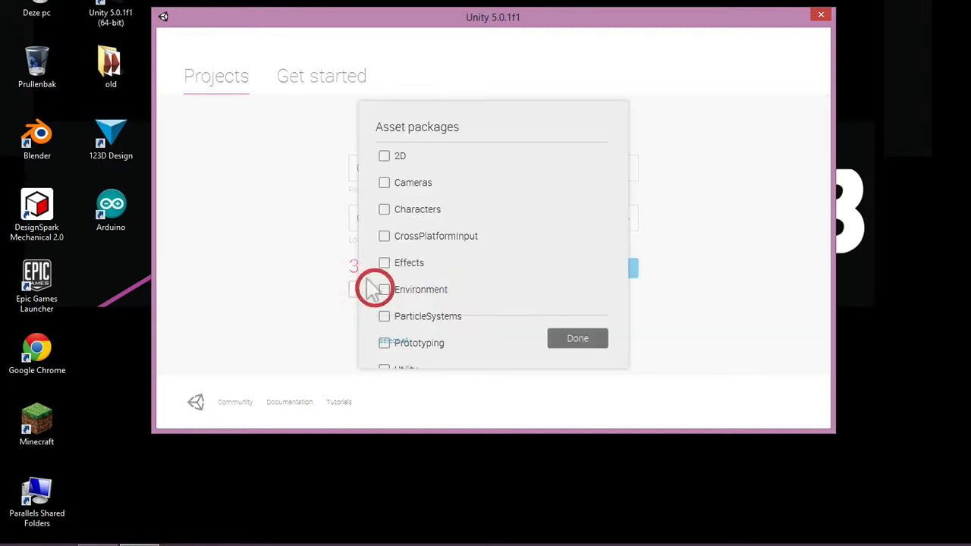
pyautogui.moveTo(599, 171); pyautogui.dragTo(608, 191)
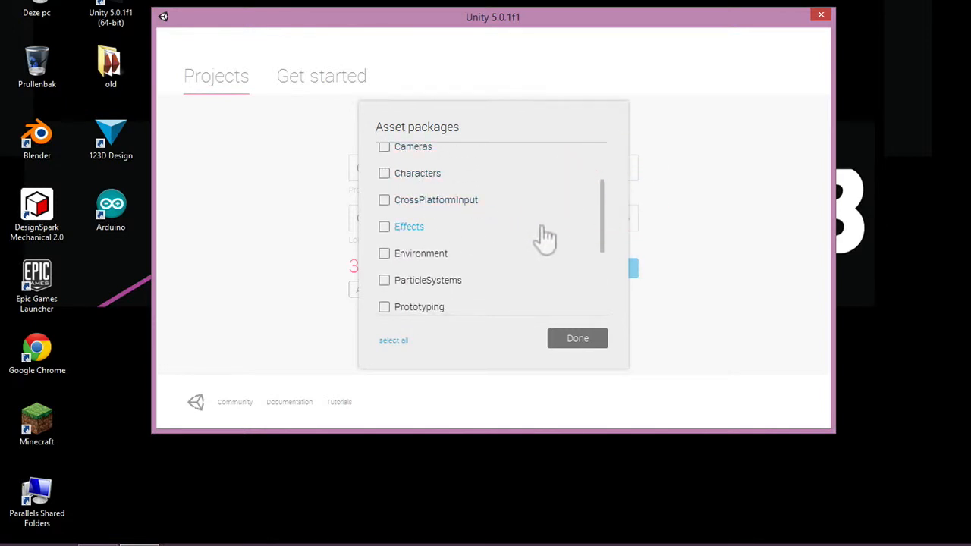
pyautogui.moveTo(599, 217); pyautogui.dragTo(599, 253)
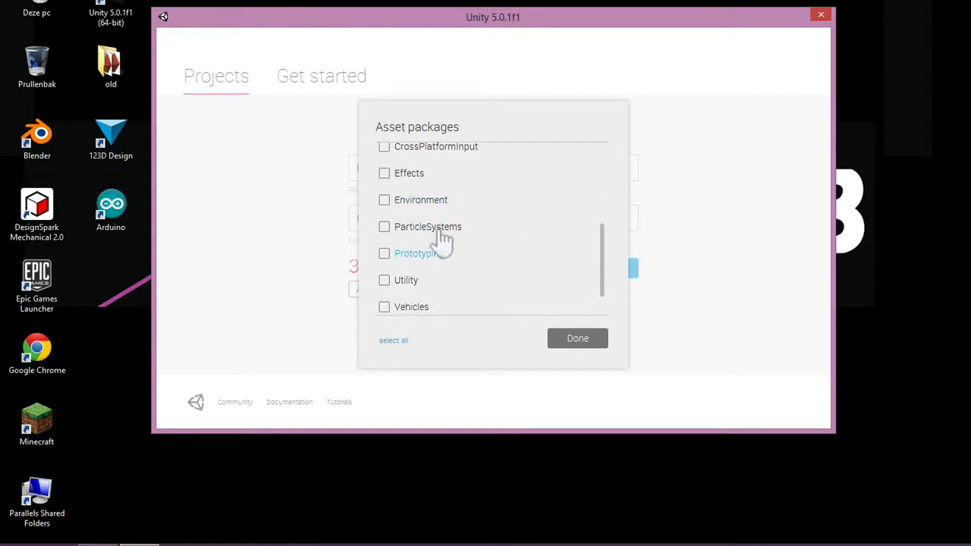
pyautogui.click(384, 226)
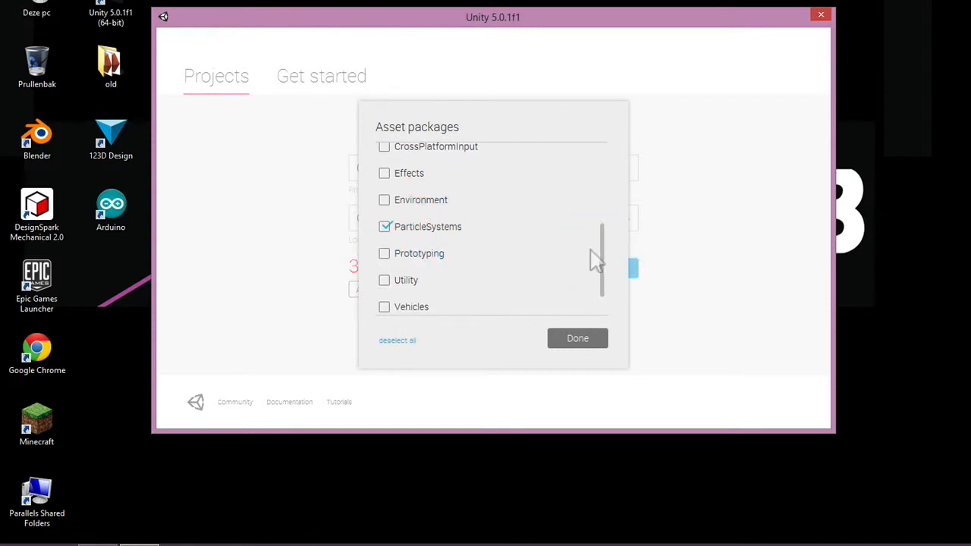
pyautogui.moveTo(596, 262); pyautogui.dragTo(602, 282)
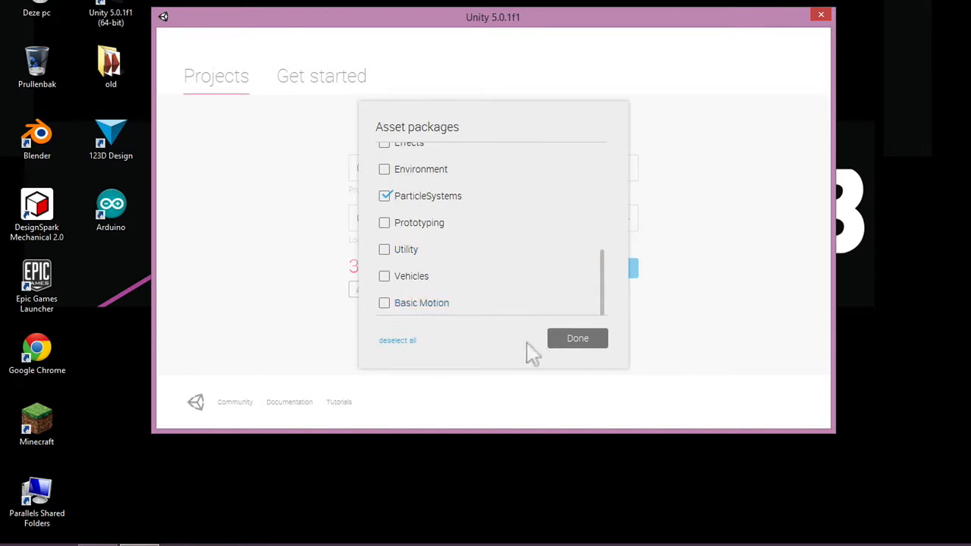
pyautogui.click(577, 338)
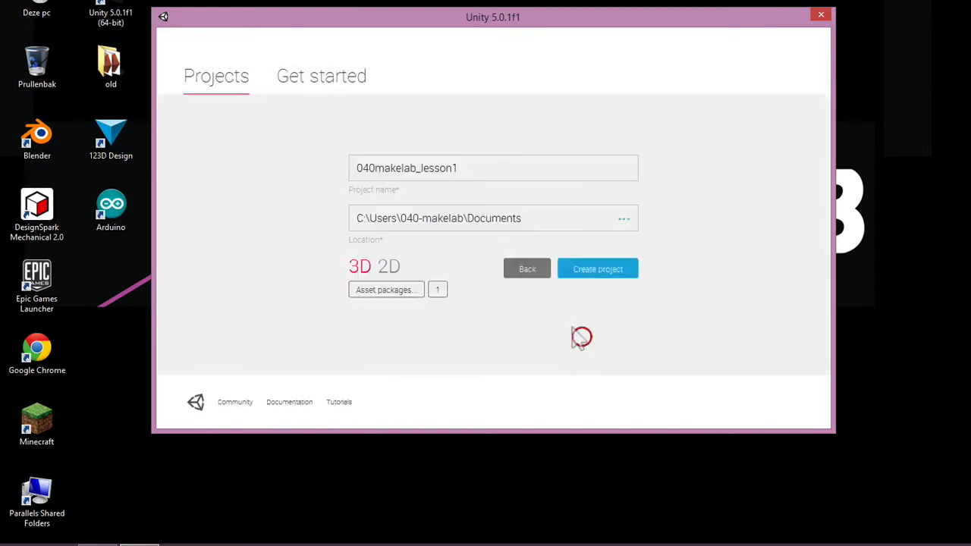
pyautogui.click(581, 267)
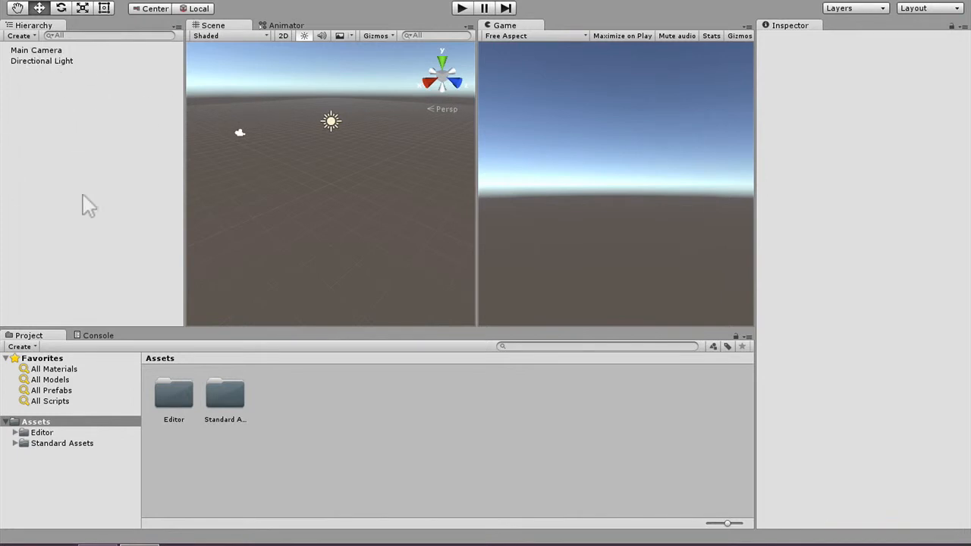
# Examine the properties of the Main Camera and Directional Light and locate the camera in the scene
pyautogui.click(46, 50)
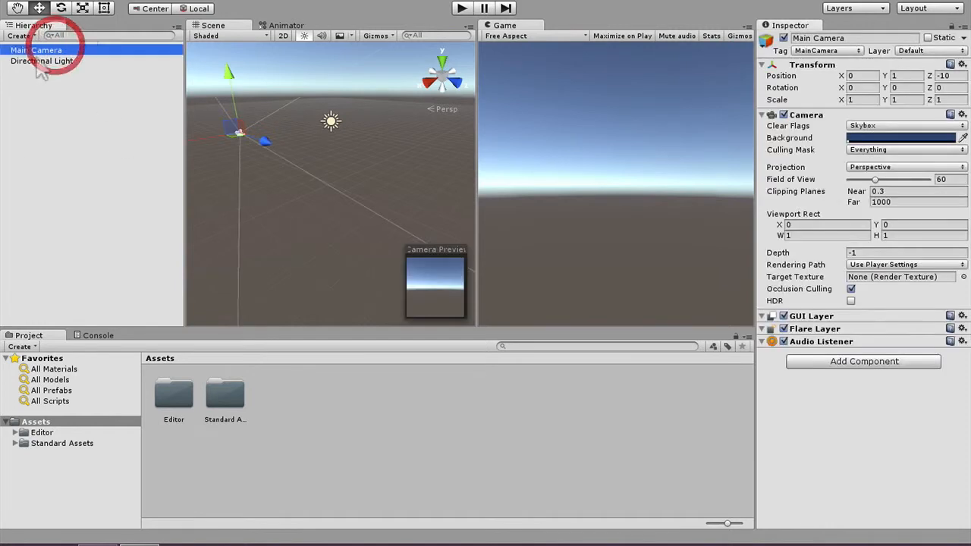
pyautogui.click(42, 61)
pyautogui.click(46, 50)
pyautogui.click(44, 61)
pyautogui.click(41, 50)
pyautogui.click(46, 60)
pyautogui.click(57, 50)
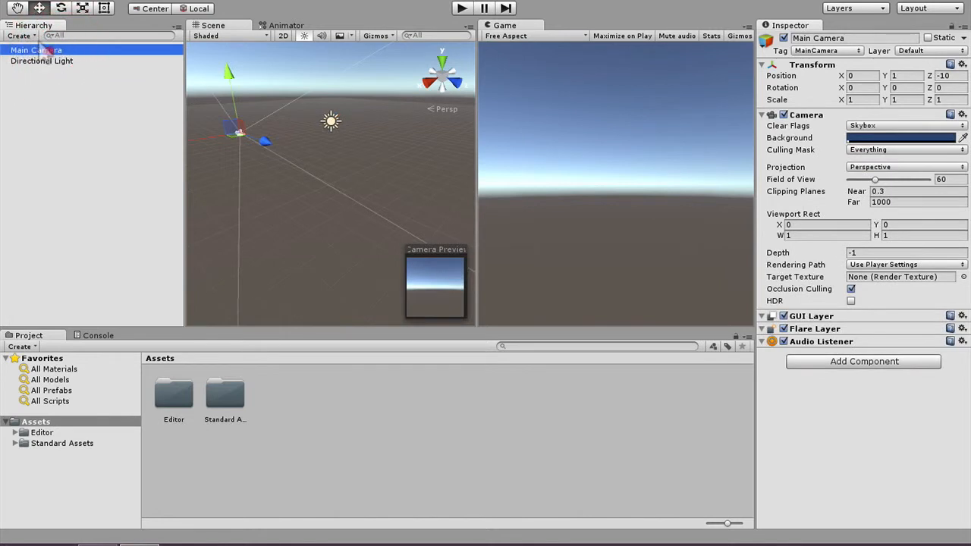
pyautogui.doubleClick(46, 50)
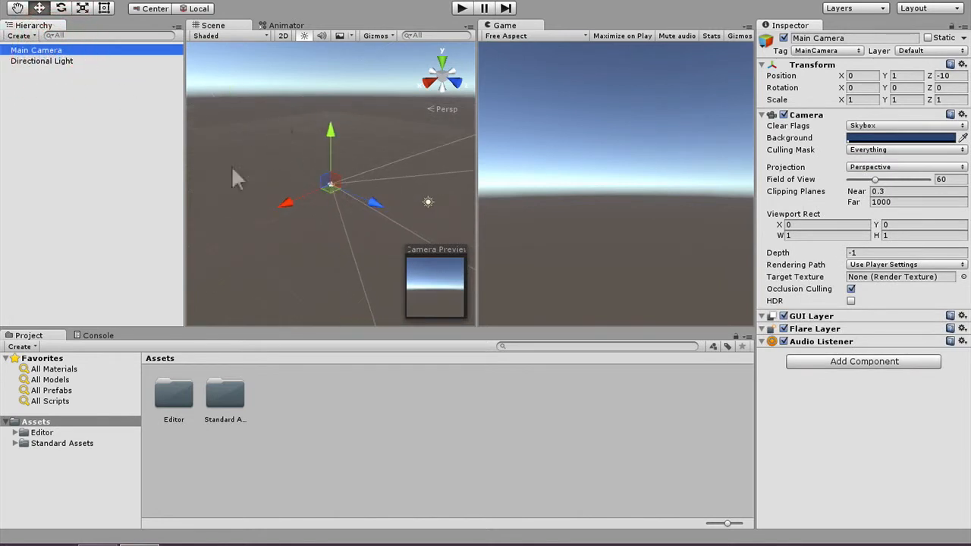
# Move the Directional Light up above the camera to about X 4.2, Y 13.01, Z -7.27
pyautogui.doubleClick(63, 61)
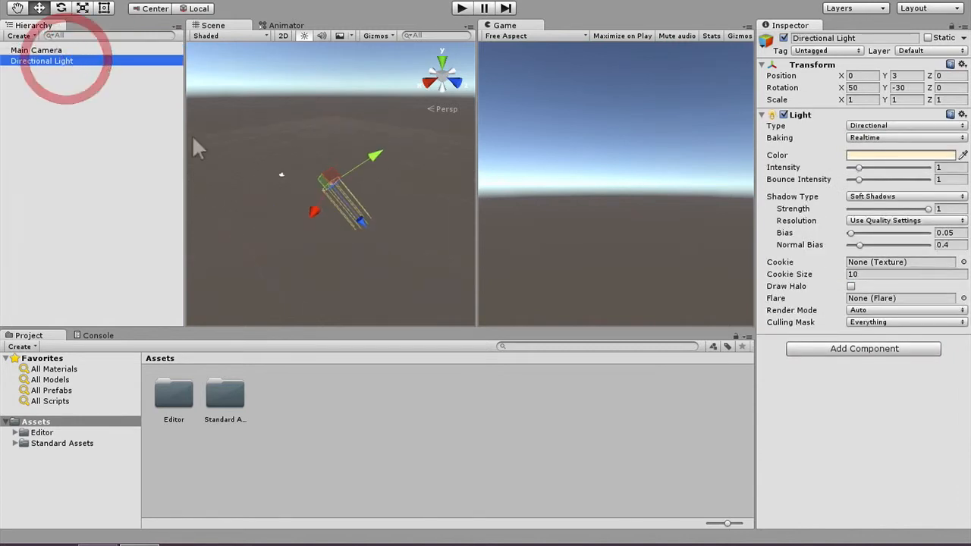
pyautogui.moveTo(348, 214); pyautogui.dragTo(273, 148)
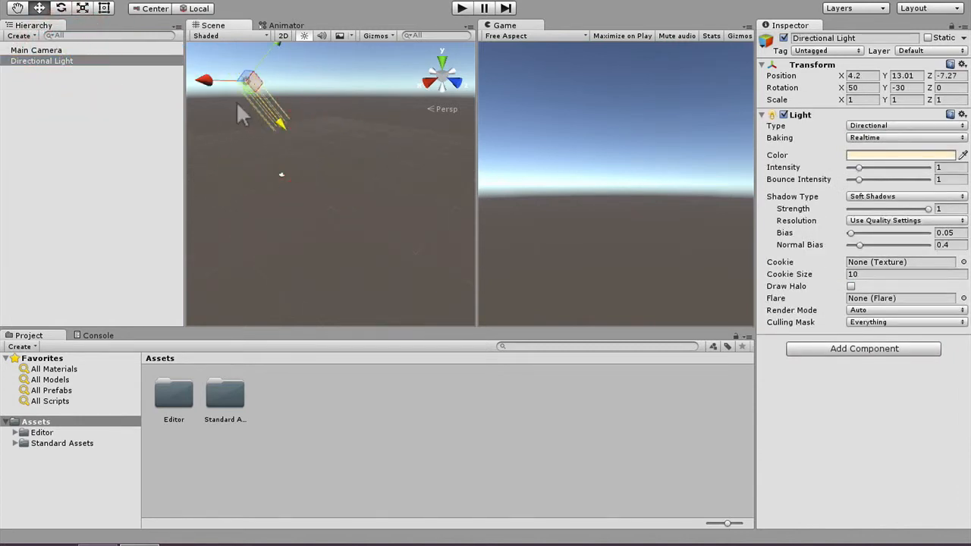
pyautogui.doubleClick(46, 50)
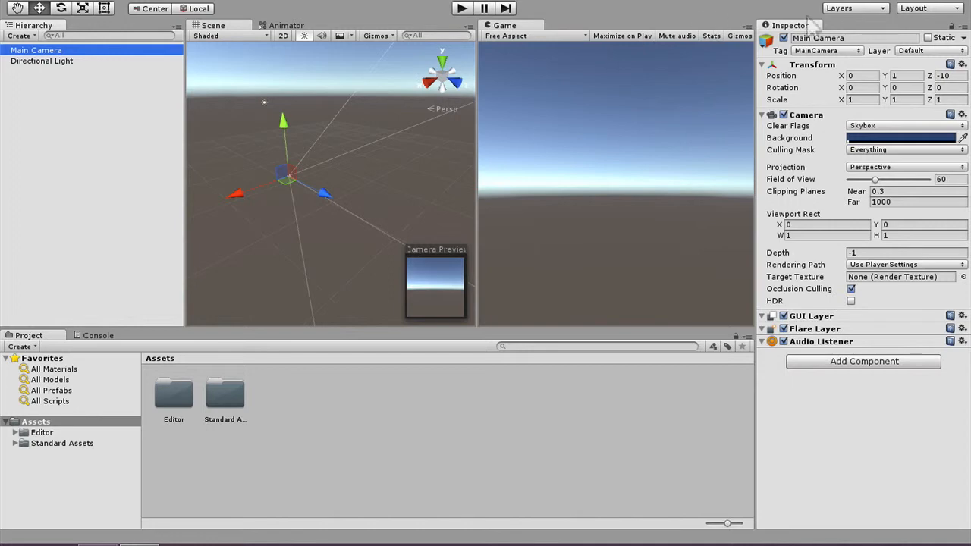
# Try the 4 Split and 2 by 3 editor layouts, and set the layout to Default
pyautogui.click(921, 9)
pyautogui.click(886, 35)
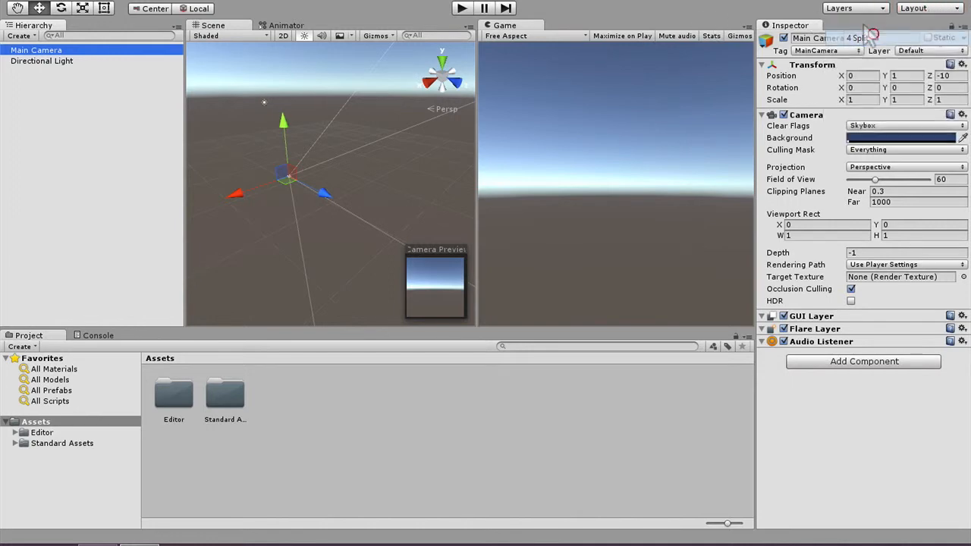
pyautogui.click(920, 9)
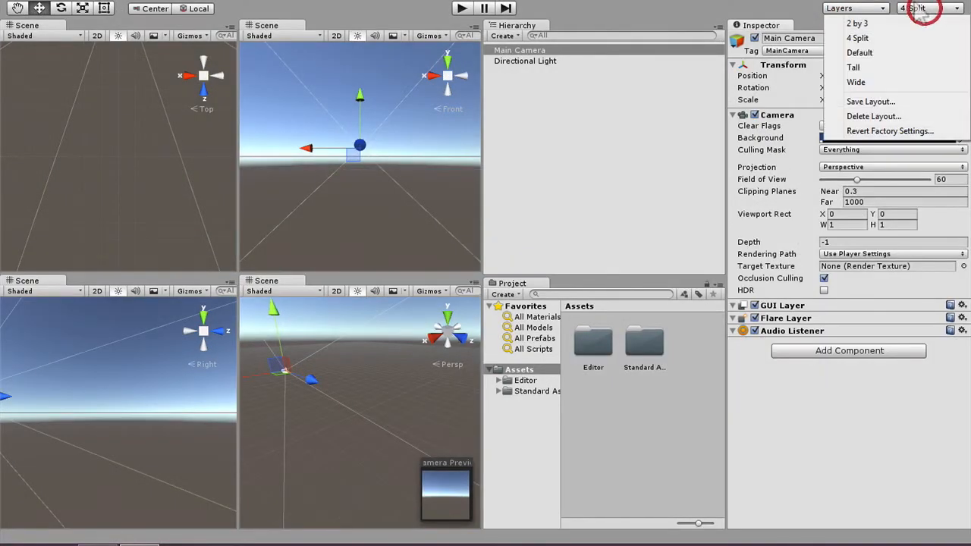
pyautogui.click(893, 24)
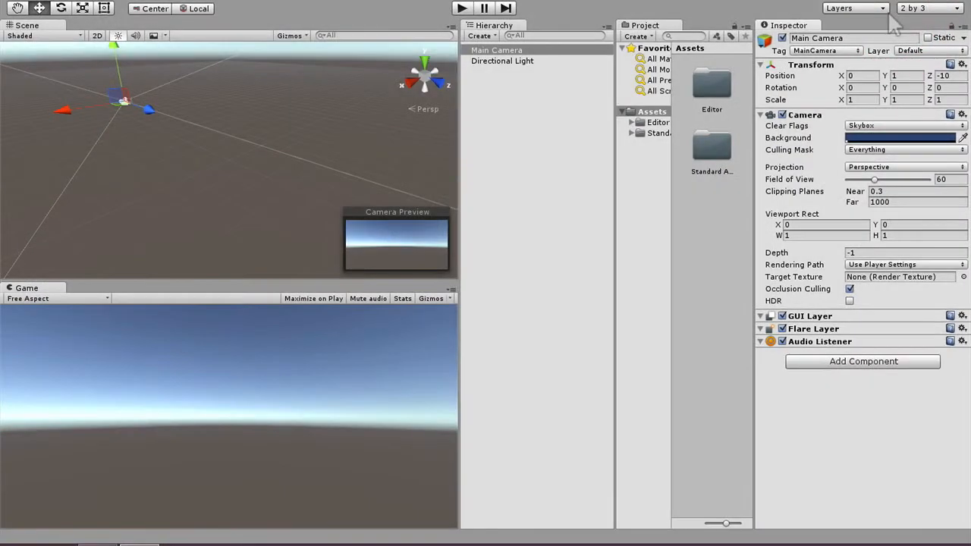
pyautogui.click(919, 8)
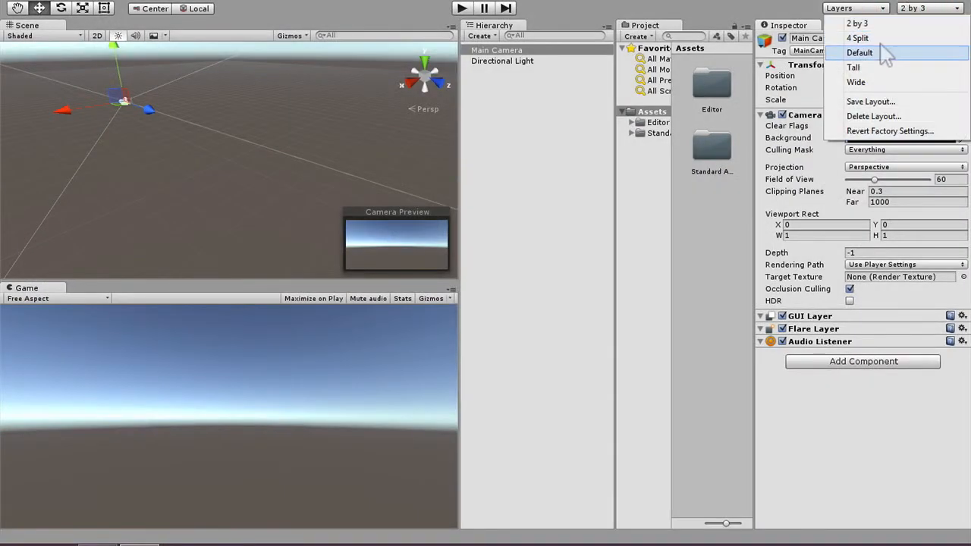
pyautogui.click(891, 53)
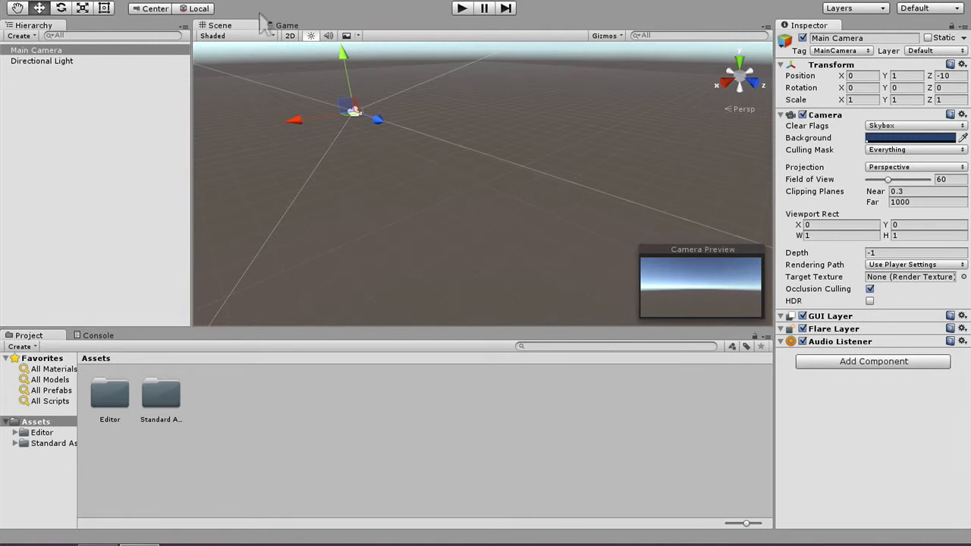
# Compare the Scene and Game views and look around the scene near the Main Camera
pyautogui.click(218, 25)
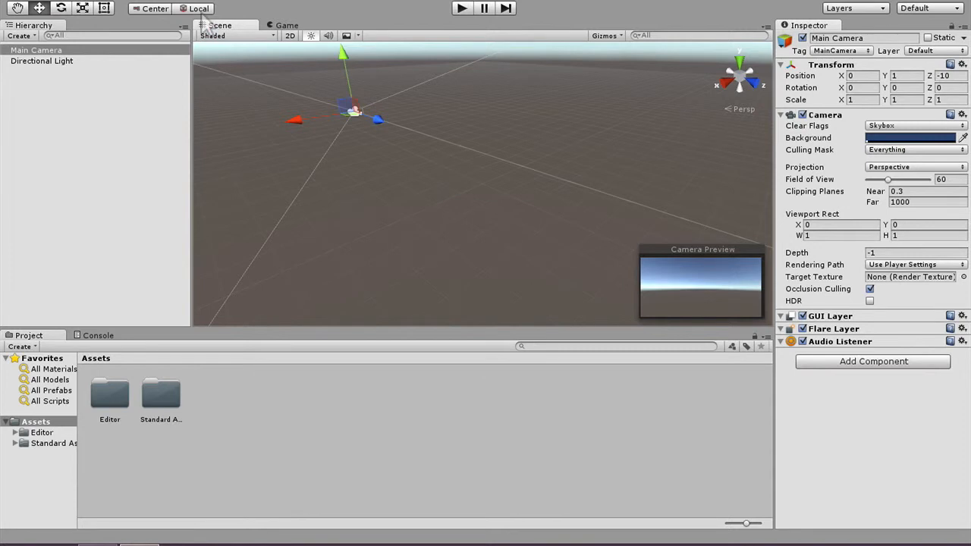
pyautogui.click(282, 25)
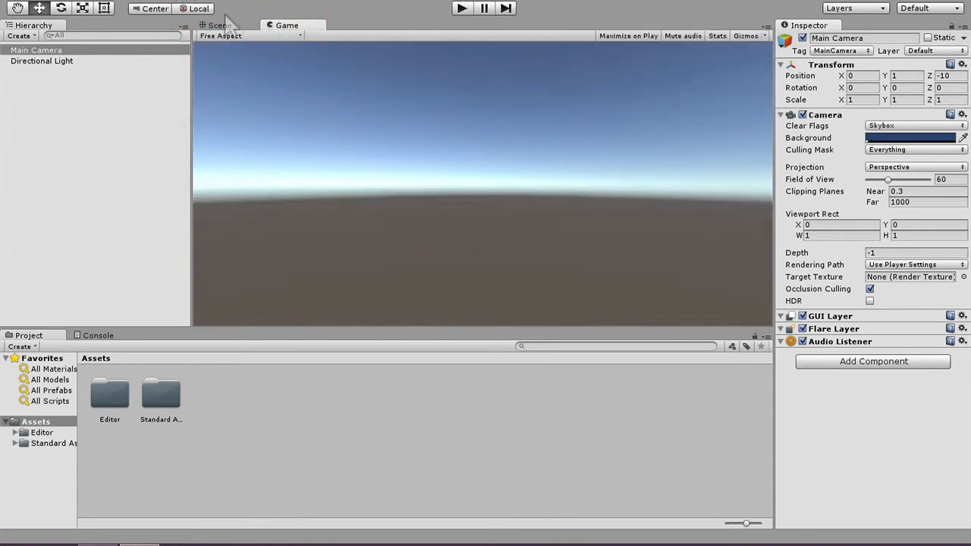
pyautogui.click(228, 23)
pyautogui.moveTo(369, 142); pyautogui.dragTo(301, 126, button='right')
pyautogui.scroll(-3, 445, 214)
pyautogui.moveTo(449, 217); pyautogui.dragTo(516, 221, button='right')
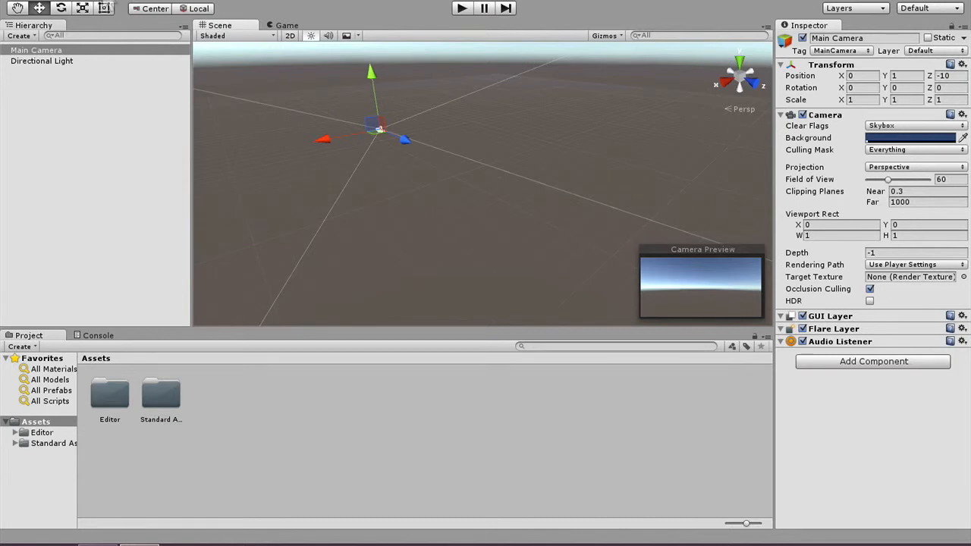
# Add a 3D cube to the scene
pyautogui.click(107, 1)
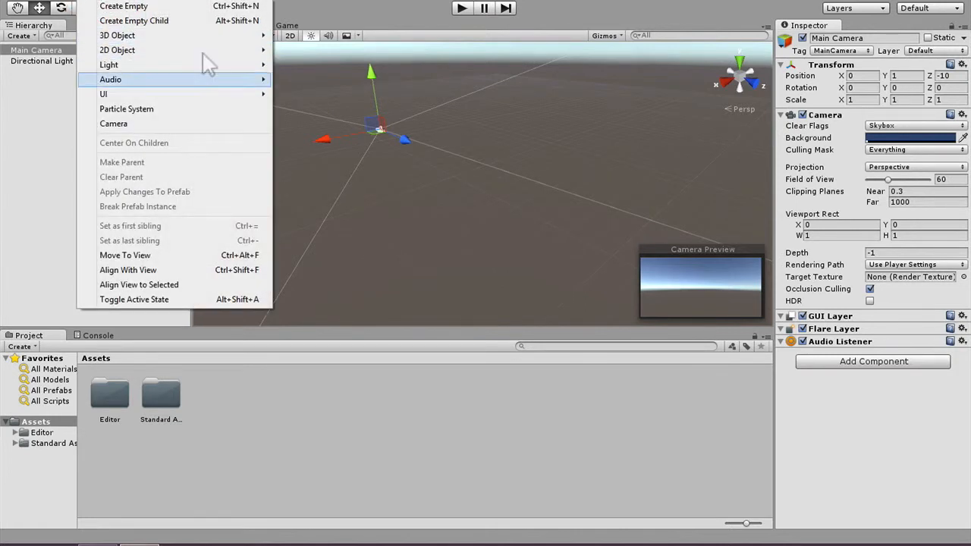
pyautogui.moveTo(202, 30)
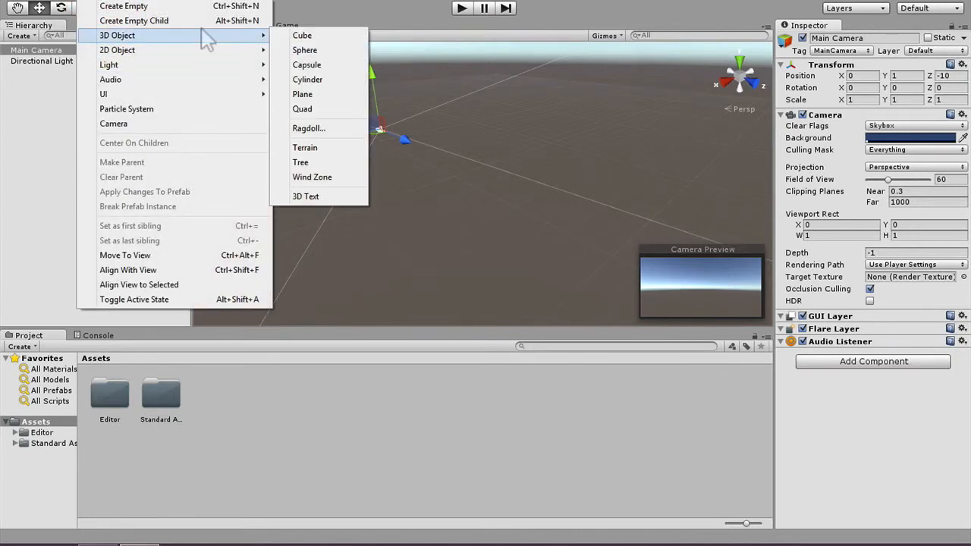
pyautogui.click(312, 38)
# Move the cube along its axes to about X 13.13, Y -0.99, Z -2.86
pyautogui.moveTo(480, 111); pyautogui.dragTo(470, 101)
pyautogui.moveTo(519, 162); pyautogui.dragTo(463, 149)
pyautogui.moveTo(434, 80); pyautogui.dragTo(436, 122)
pyautogui.moveTo(391, 184); pyautogui.dragTo(433, 170)
pyautogui.moveTo(518, 171); pyautogui.dragTo(525, 174)
# Examine the cube's position, rotation and scale values, and frame the cube in the Scene view
pyautogui.moveTo(866, 74); pyautogui.dragTo(857, 75)
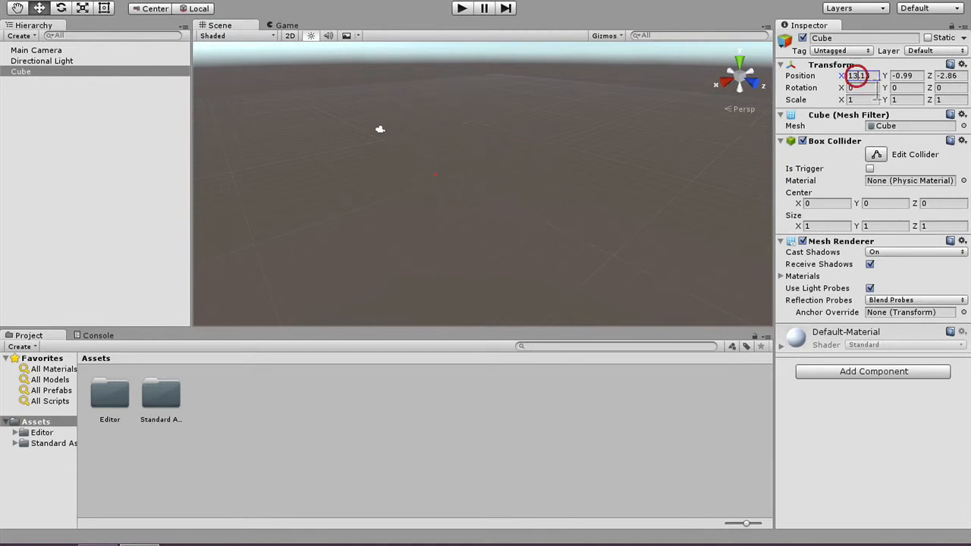
pyautogui.click(869, 88)
pyautogui.click(865, 100)
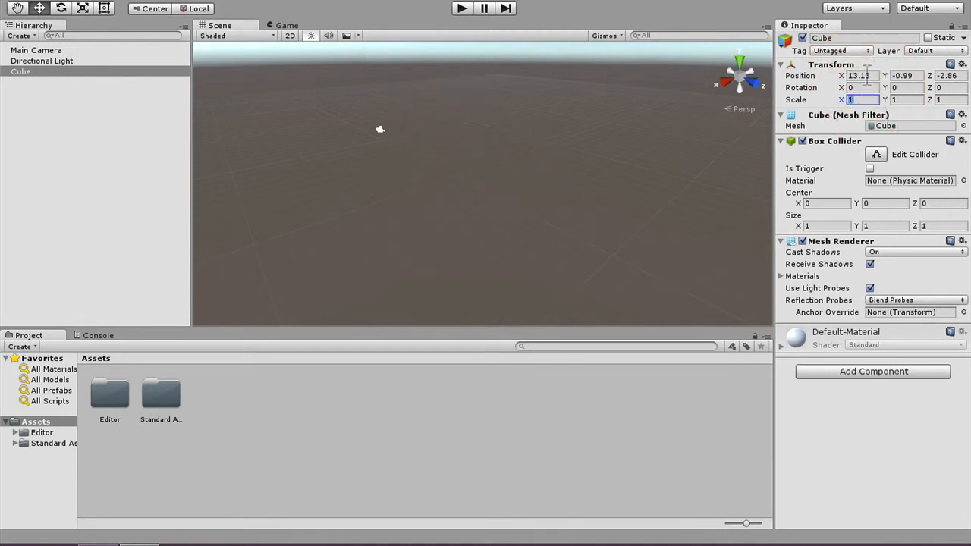
pyautogui.click(864, 76)
pyautogui.click(904, 75)
pyautogui.click(948, 76)
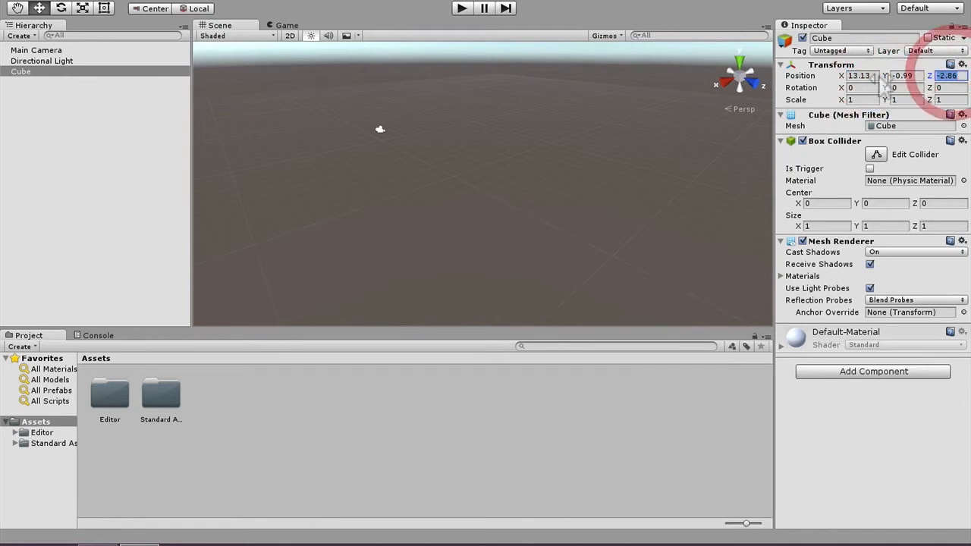
pyautogui.moveTo(871, 88); pyautogui.dragTo(925, 89)
pyautogui.click(867, 97)
pyautogui.press('Tab')
pyautogui.press('Tab')
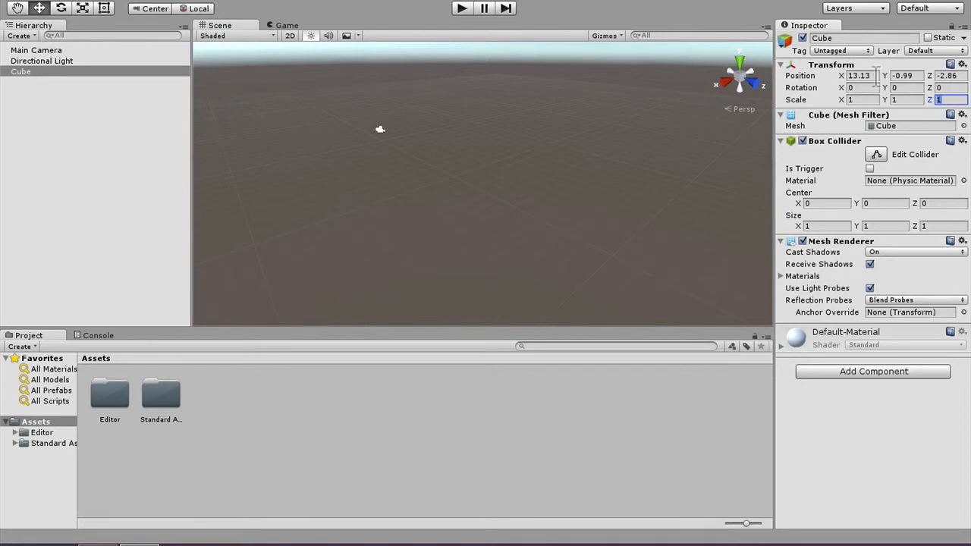
pyautogui.click(866, 98)
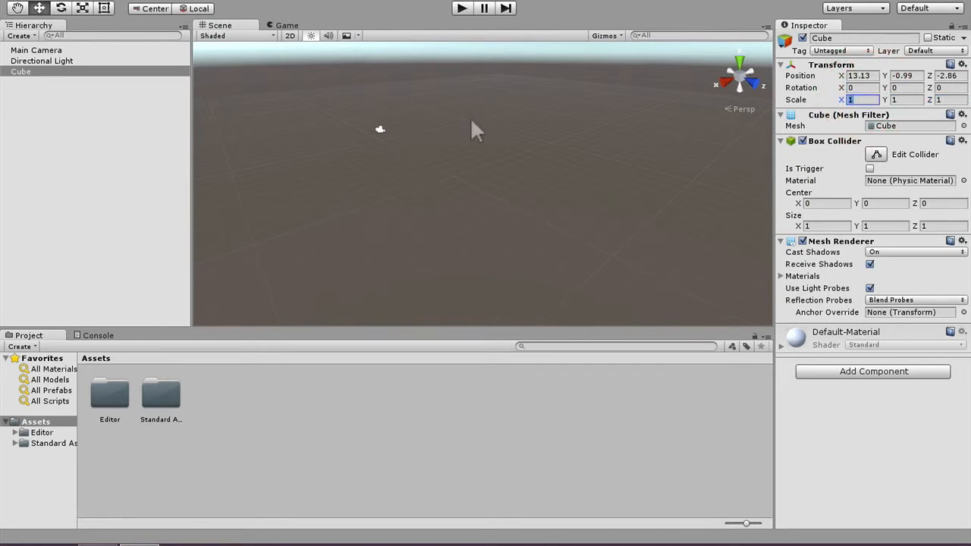
pyautogui.doubleClick(23, 72)
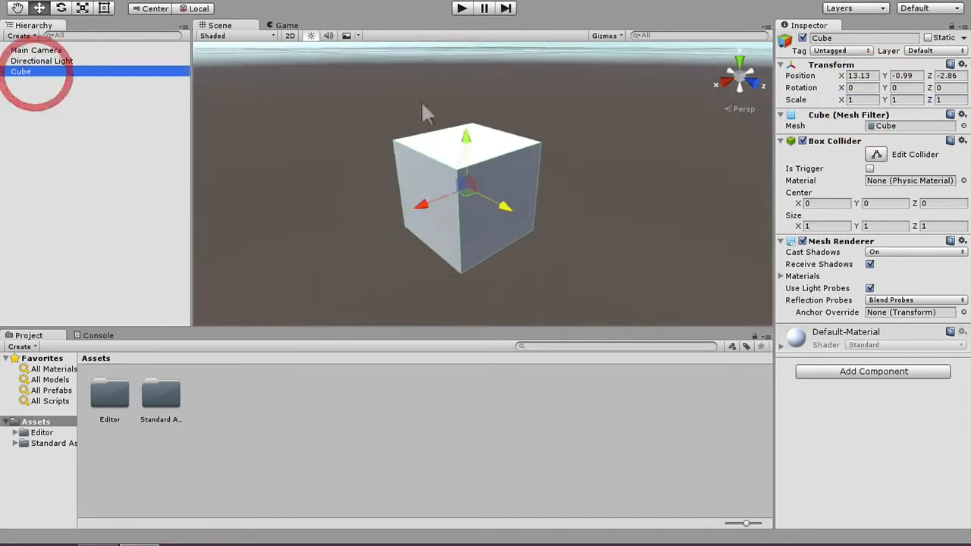
# Raise the cube to about Y 1.05 and rotate it to about 10.8 degrees around its X axis
pyautogui.scroll(-5, 576, 185)
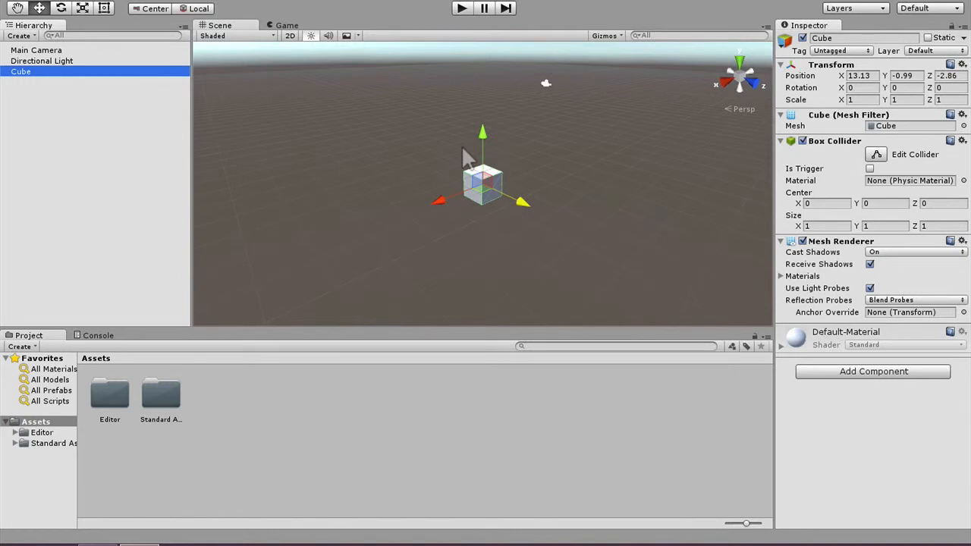
pyautogui.press('w')
pyautogui.moveTo(486, 143); pyautogui.dragTo(485, 87)
pyautogui.press('e')
pyautogui.moveTo(518, 119); pyautogui.dragTo(552, 175)
# Scale the cube to about 3.15 in X and Y and about 6.92 in Z
pyautogui.press('r')
pyautogui.scroll(-4, 472, 152)
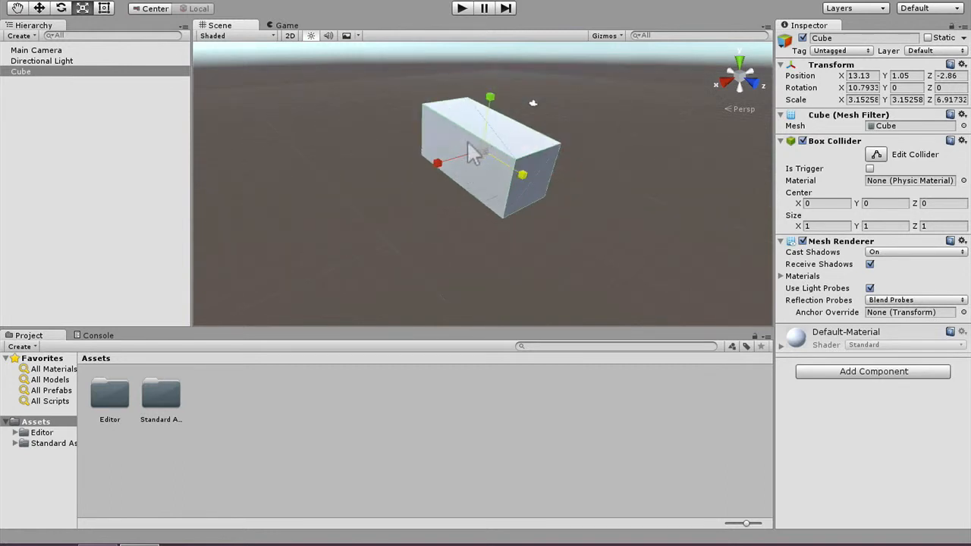
# Check the Game view, frame the Main Camera in the Scene view, and move the camera back to about Z -30.19
pyautogui.click(282, 25)
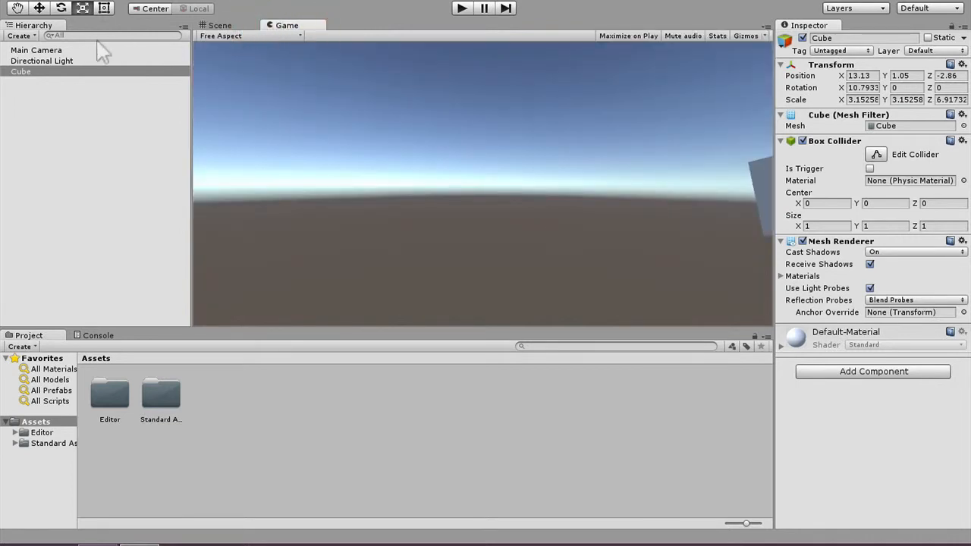
pyautogui.click(23, 50)
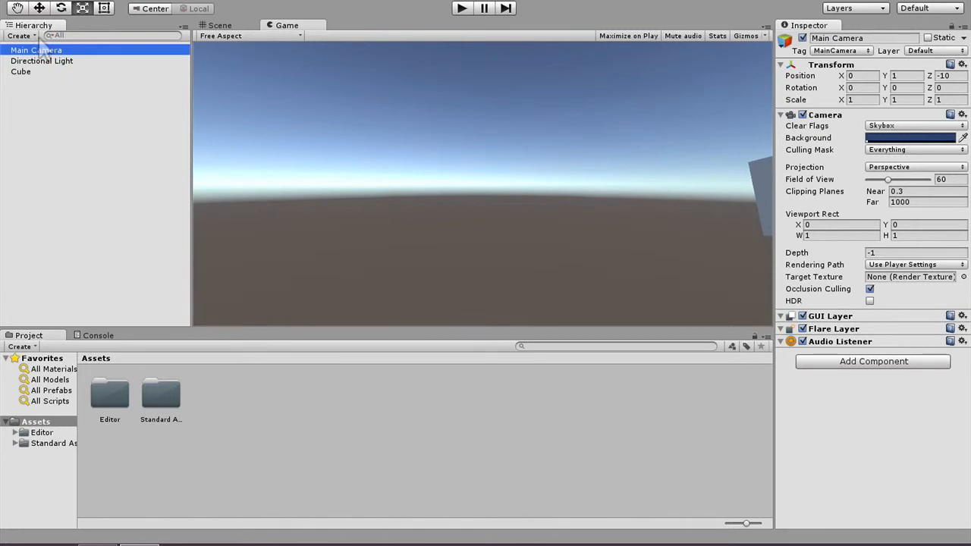
pyautogui.click(215, 25)
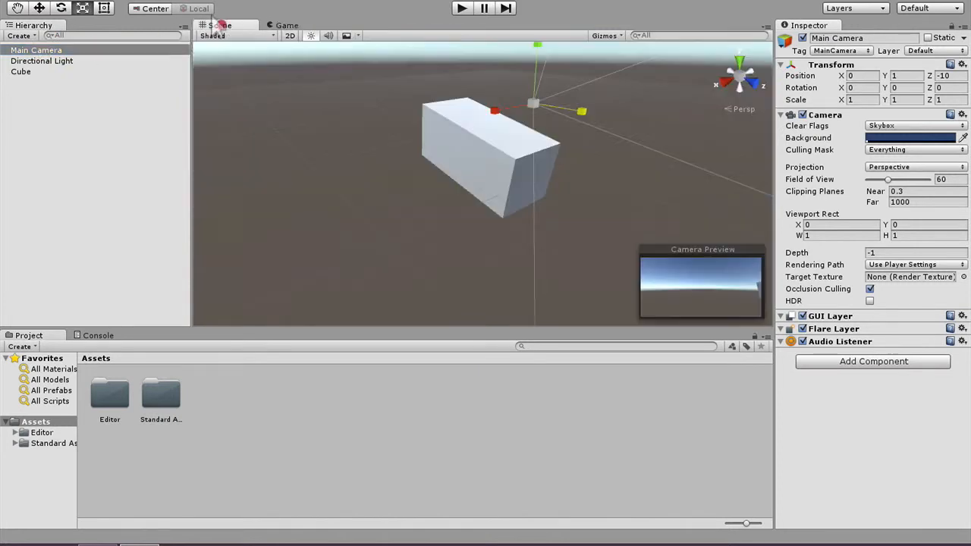
pyautogui.doubleClick(36, 50)
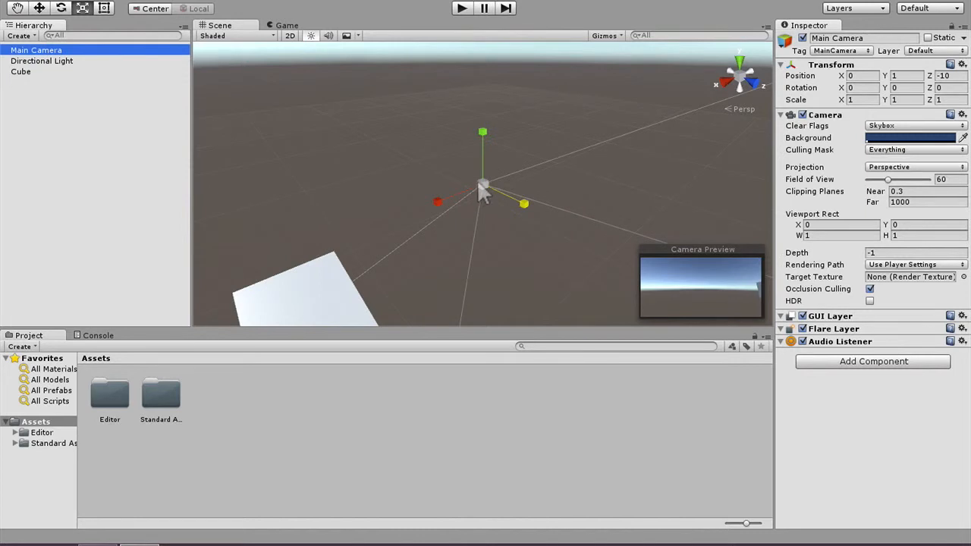
pyautogui.press('w')
pyautogui.moveTo(514, 182); pyautogui.dragTo(330, 123)
# Fly around the scene to examine the Main Camera's field of view relative to the cube
pyautogui.moveTo(373, 211); pyautogui.dragTo(448, 192, button='right')
pyautogui.press('s')
pyautogui.press('a')
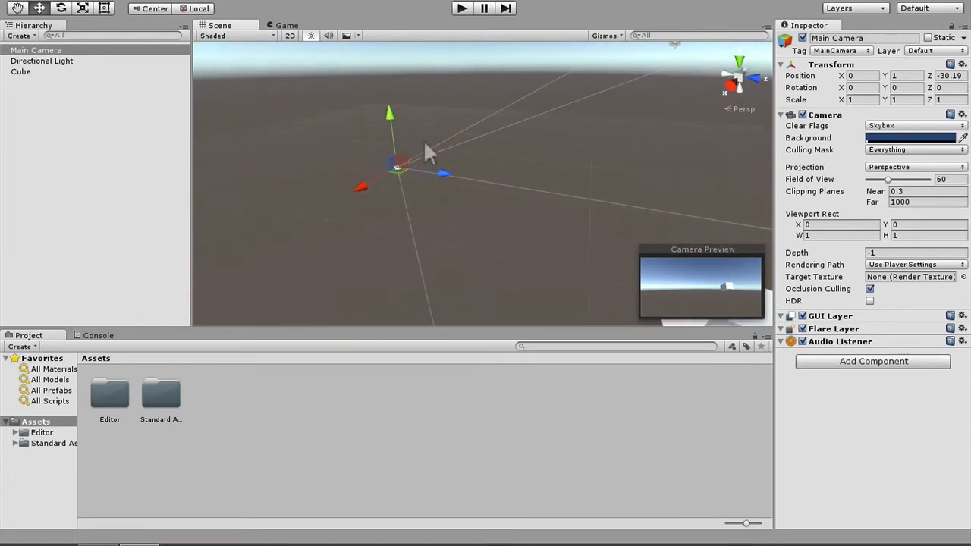
pyautogui.moveTo(459, 165); pyautogui.dragTo(563, 144, button='right')
pyautogui.press('a')
pyautogui.press('w')
pyautogui.press('d')
pyautogui.press('s')
pyautogui.moveTo(566, 156); pyautogui.dragTo(460, 152, button='right')
pyautogui.press('q')
pyautogui.press('e')
pyautogui.press('s')
pyautogui.press('a')
pyautogui.press('q')
pyautogui.press('e')
pyautogui.press('d')
pyautogui.press('a')
pyautogui.press('w')
pyautogui.press('s')
pyautogui.press('d')
pyautogui.press('a')
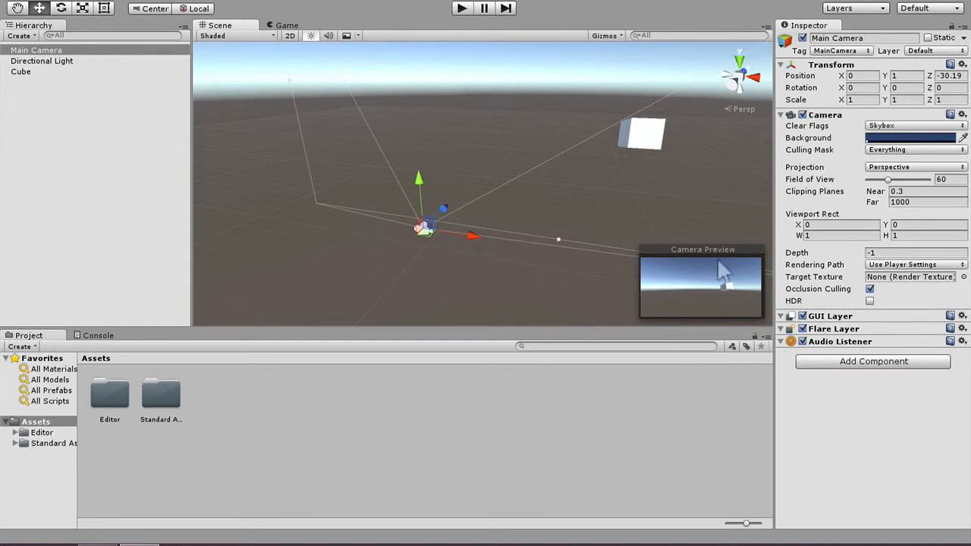
# Deselect the camera, widen the project's folder list, and look through the Assets, Standard Assets and Editor folders
pyautogui.click(276, 427)
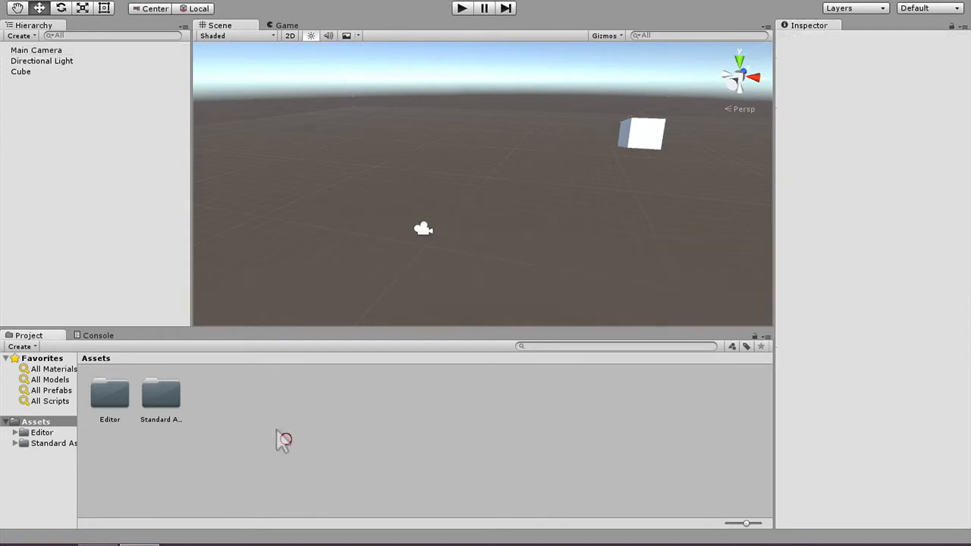
pyautogui.click(63, 130)
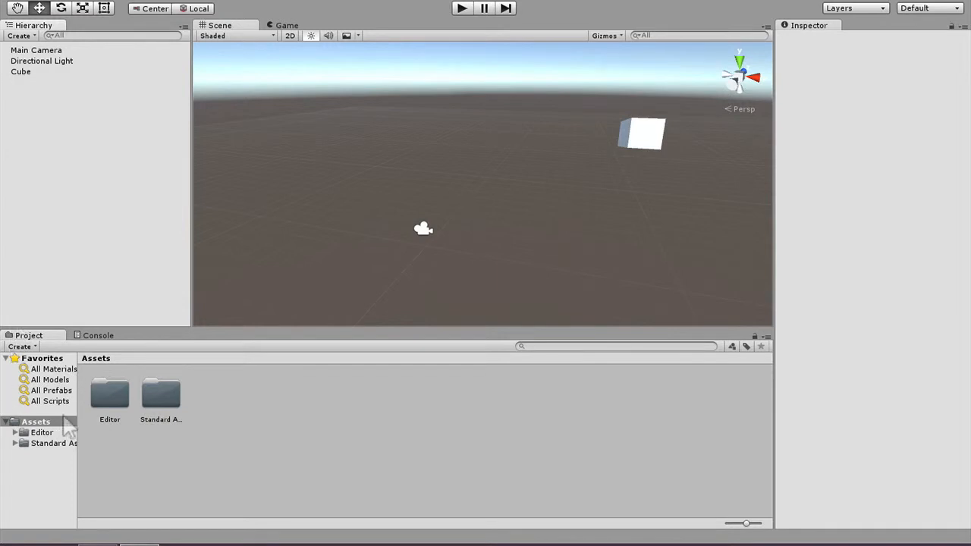
pyautogui.moveTo(73, 417); pyautogui.dragTo(126, 422)
pyautogui.click(54, 420)
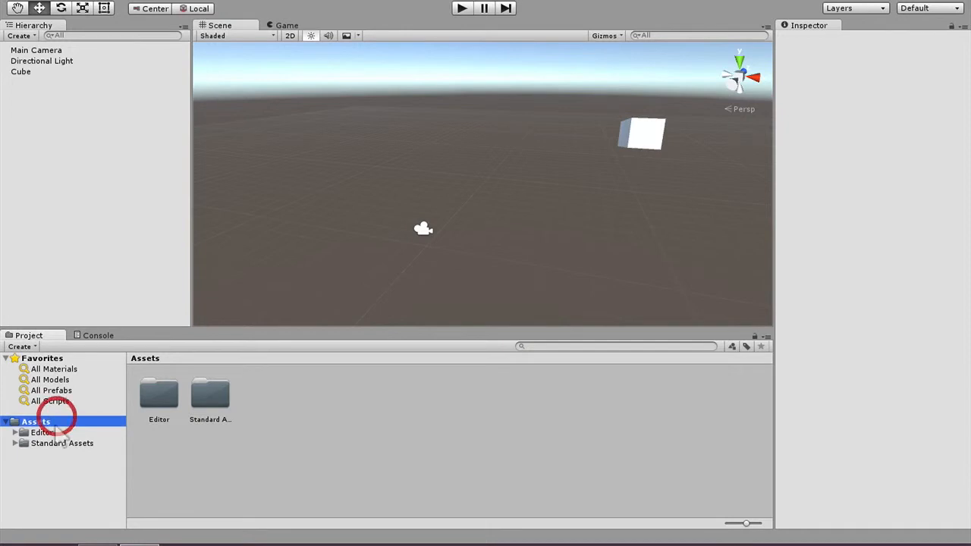
pyautogui.click(70, 433)
pyautogui.click(70, 442)
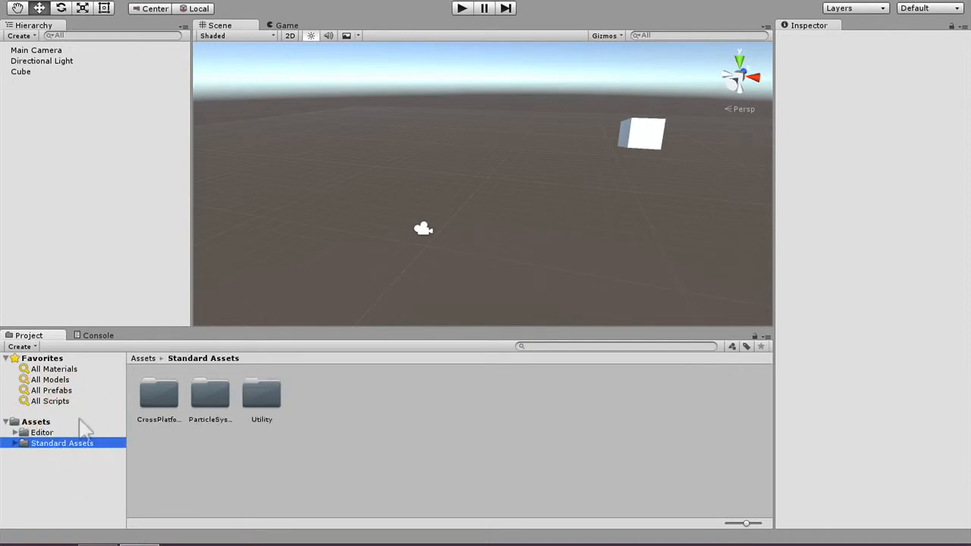
pyautogui.click(64, 432)
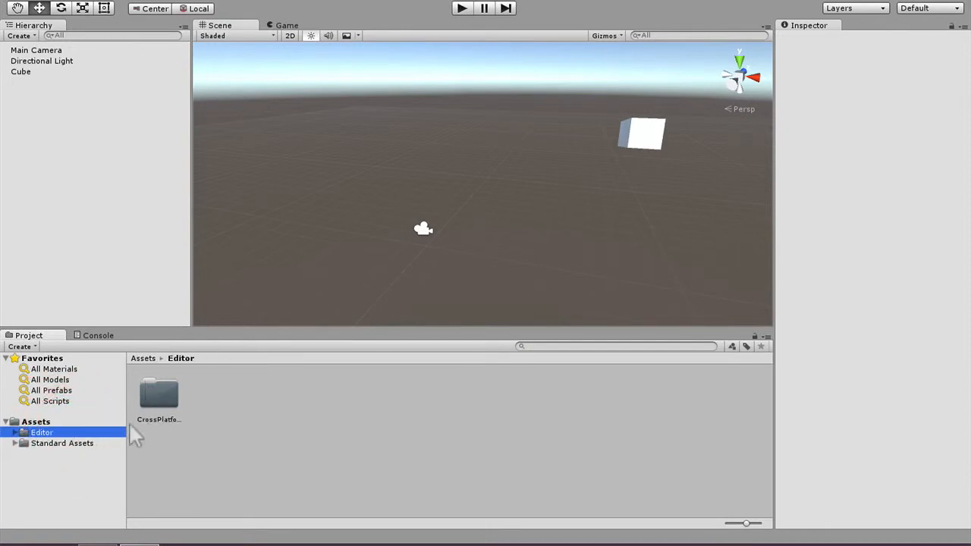
pyautogui.click(66, 422)
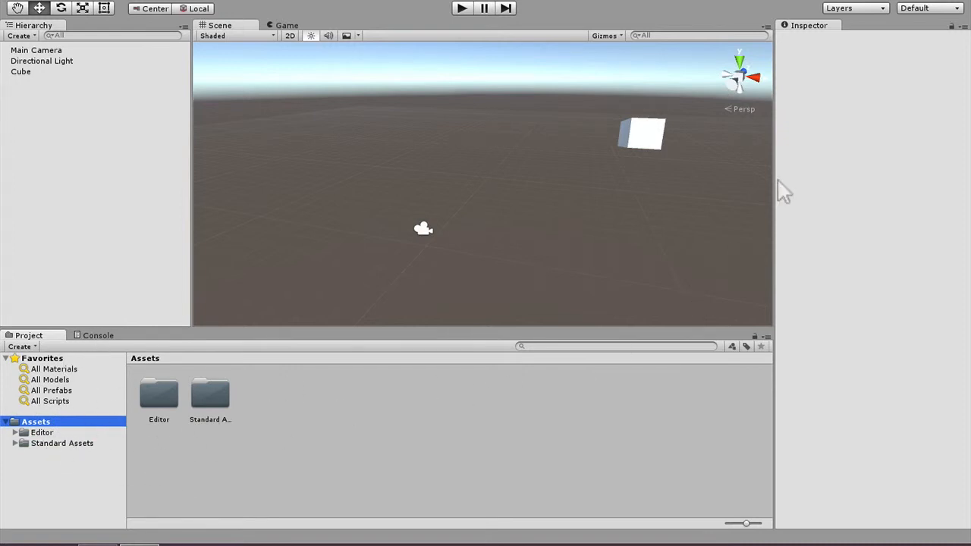
# Dock the Game view beside the Scene view and resize the editor panes so the Game view is wider than the Scene view
pyautogui.moveTo(772, 190); pyautogui.dragTo(766, 184)
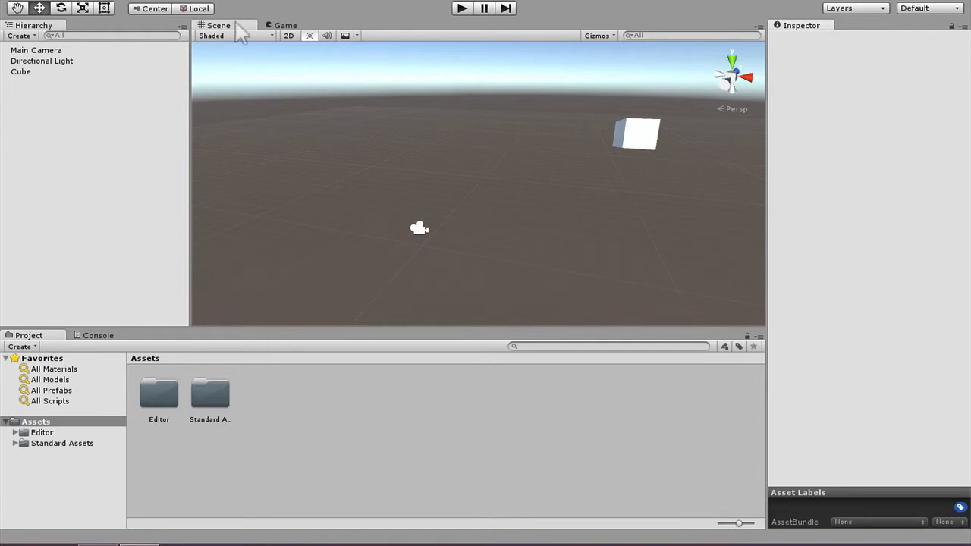
pyautogui.click(282, 25)
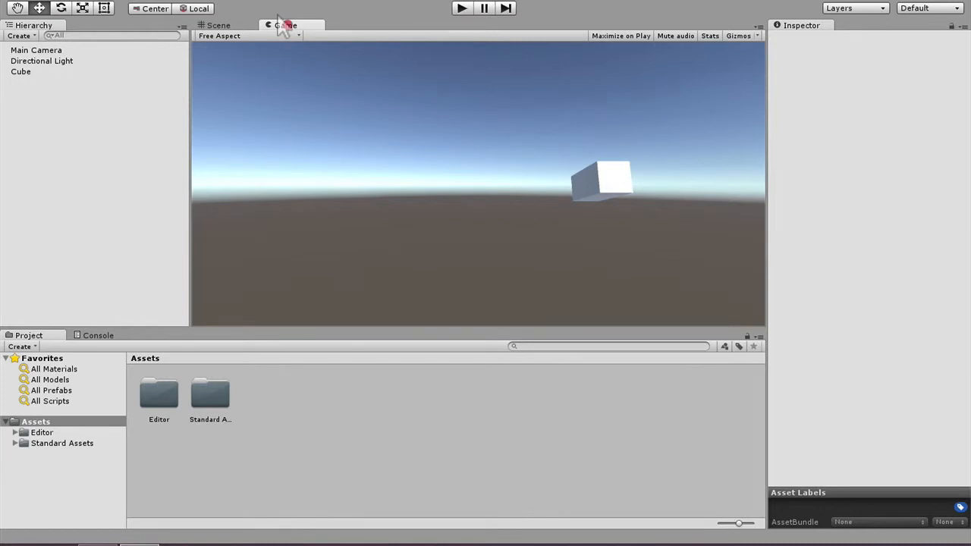
pyautogui.moveTo(285, 25); pyautogui.dragTo(672, 87)
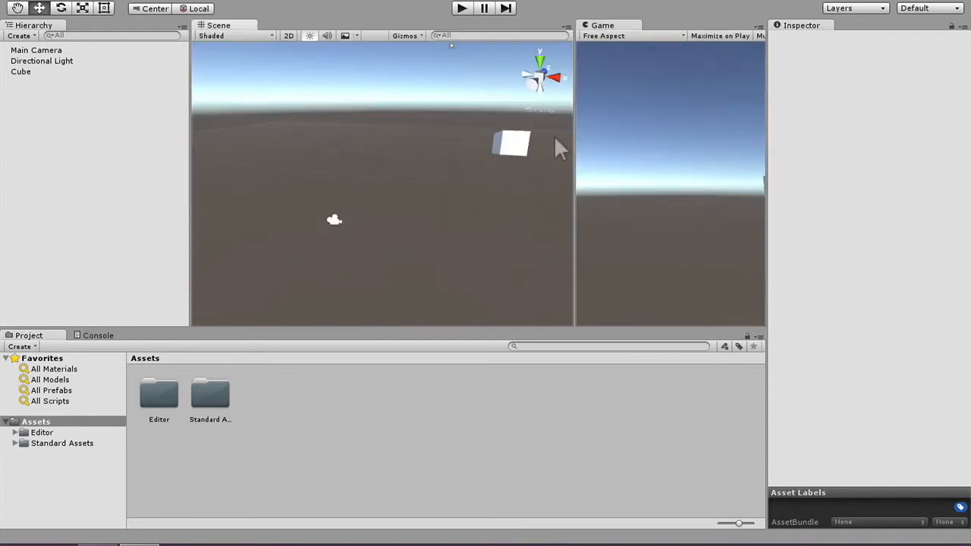
pyautogui.moveTo(570, 140); pyautogui.dragTo(439, 144)
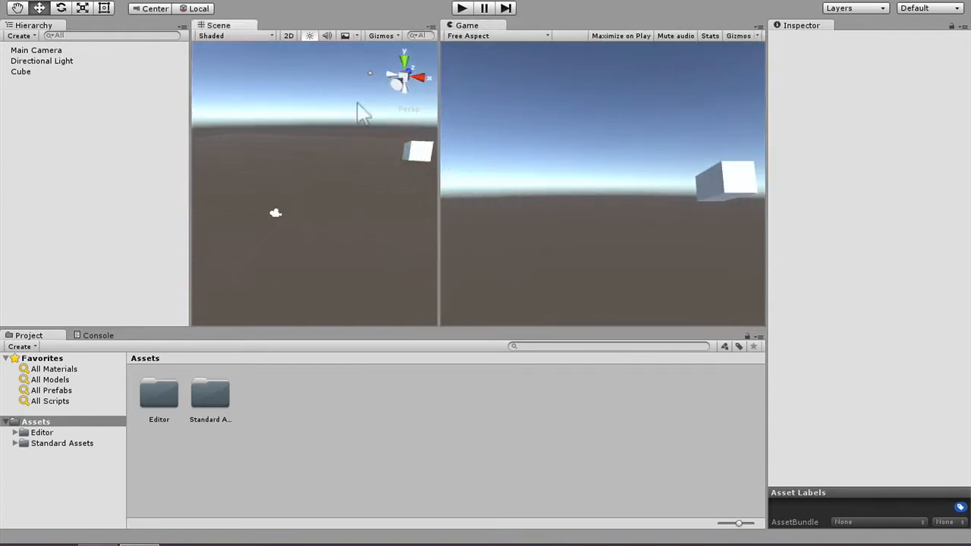
pyautogui.moveTo(187, 131); pyautogui.dragTo(135, 134)
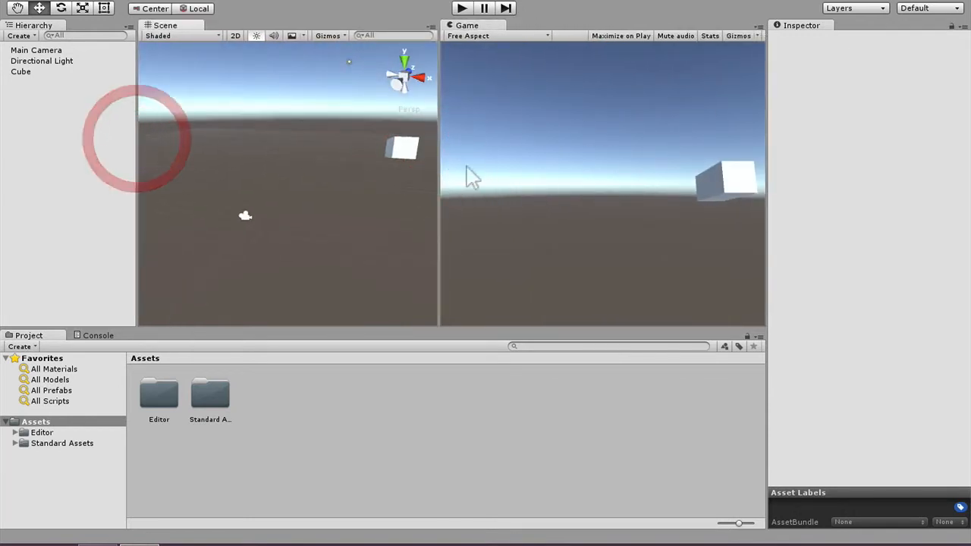
pyautogui.moveTo(242, 139); pyautogui.dragTo(392, 134, button='right')
pyautogui.press('w')
pyautogui.press('a')
pyautogui.click(654, 184)
pyautogui.scroll(-3, 284, 147)
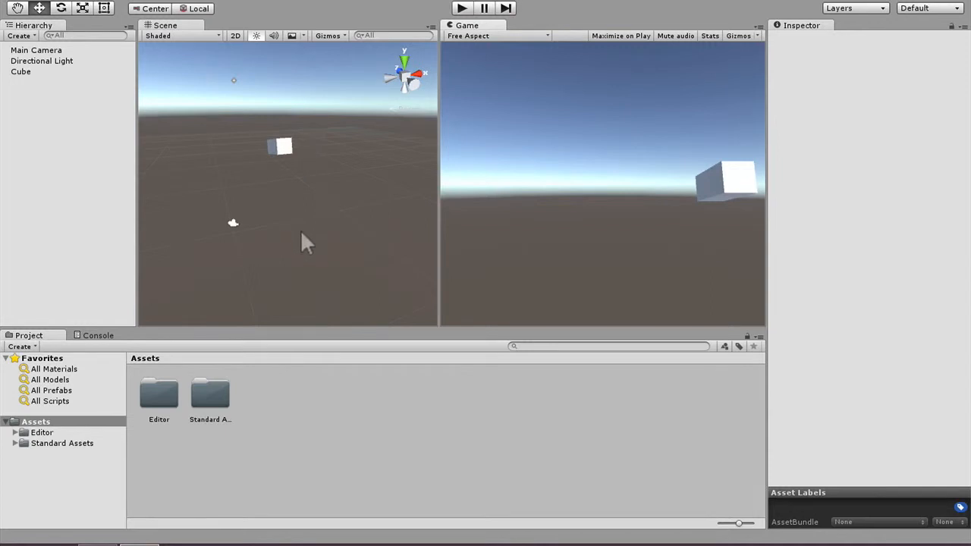
# Switch to the browser showing the Vuforia Developer Portal and open the site's home page at developer.vuforia.com
pyautogui.moveTo(139, 543)
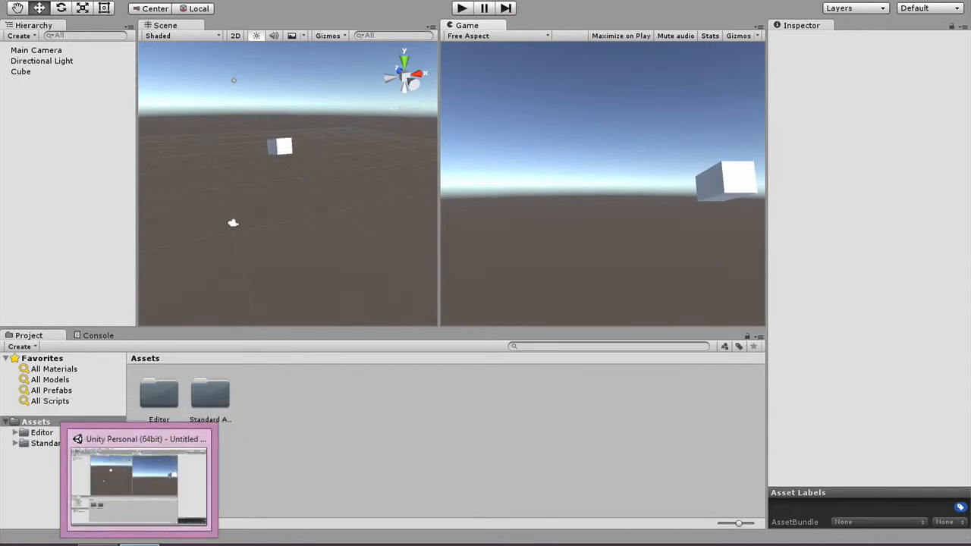
pyautogui.click(299, 538)
pyautogui.click(97, 541)
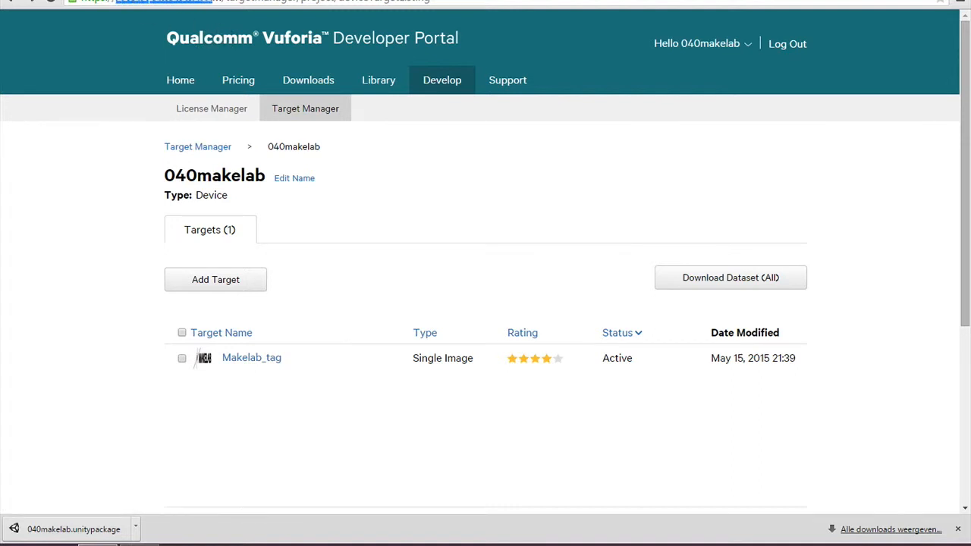
pyautogui.click(453, 2)
pyautogui.moveTo(448, 1); pyautogui.dragTo(210, 0)
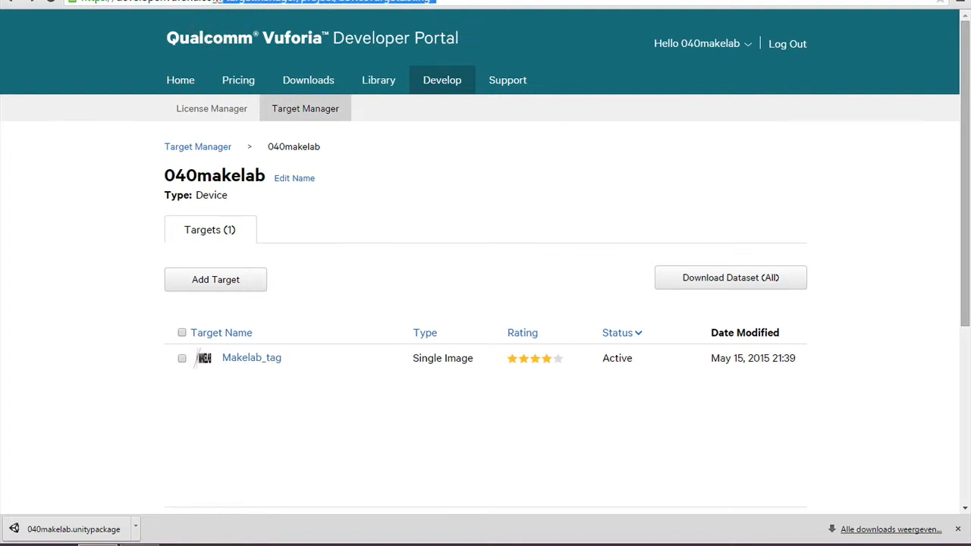
pyautogui.press('BackSpace')
pyautogui.press('Return')
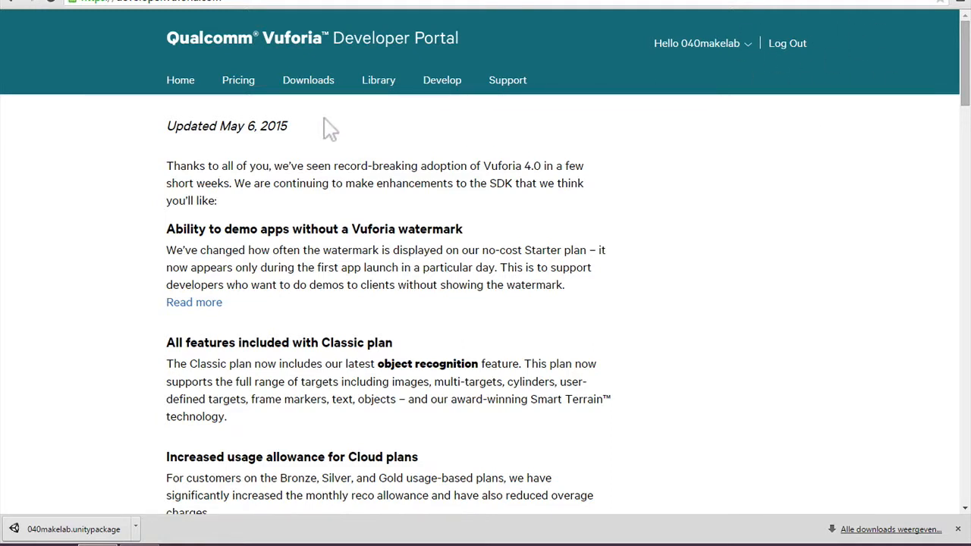
# Look at the portal's SDK downloads, including the Unity Extension, and at its sample downloads
pyautogui.click(308, 77)
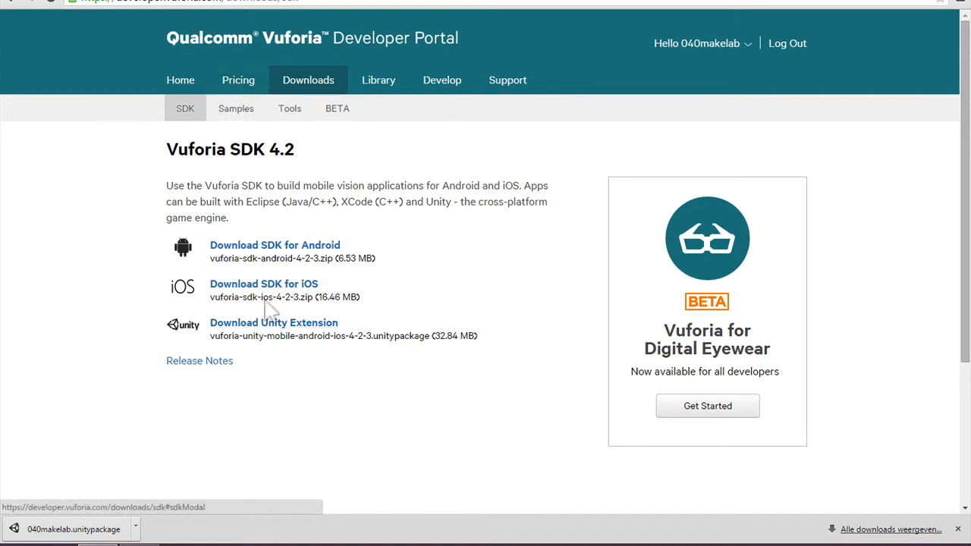
pyautogui.click(238, 109)
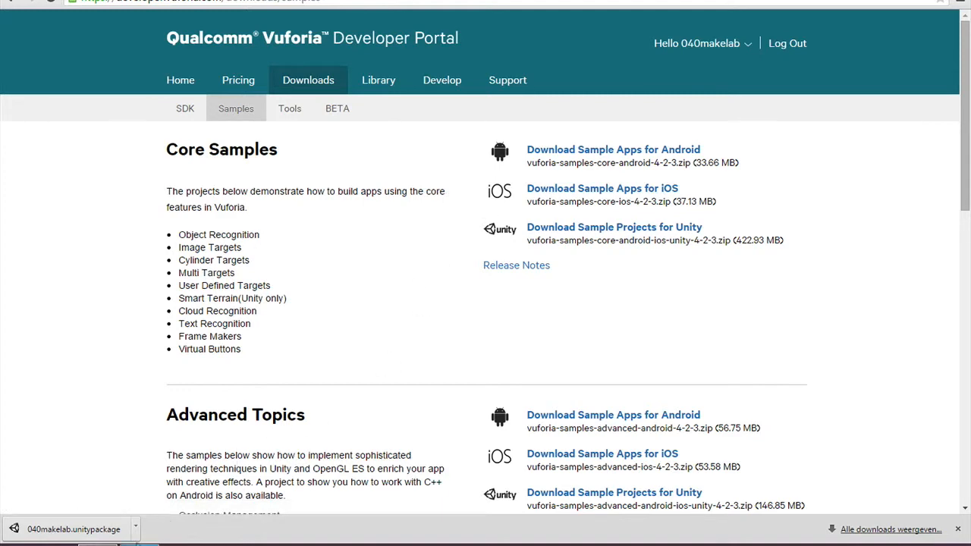
# Switch back to the Unity editor and start importing a custom package into the project's assets
pyautogui.click(141, 539)
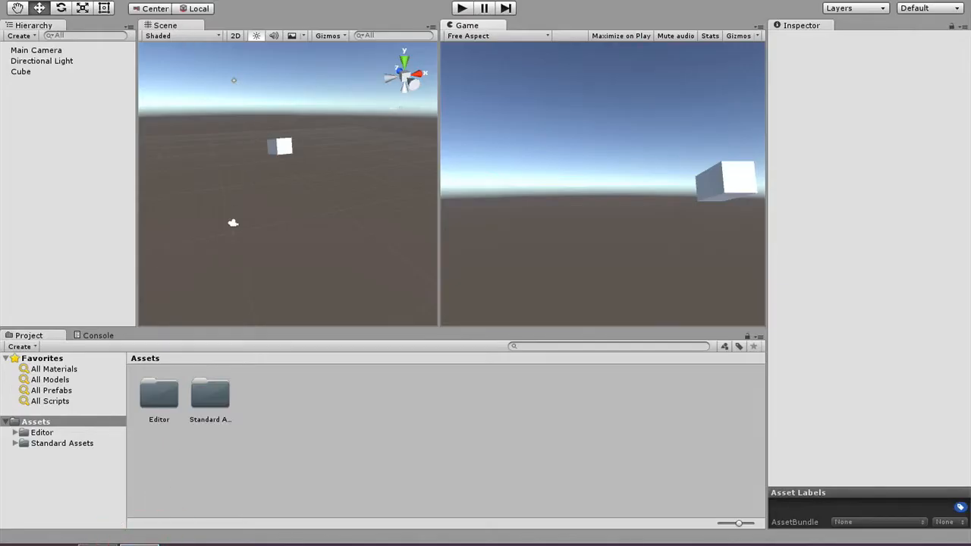
pyautogui.click(115, 0)
pyautogui.moveTo(139, 0)
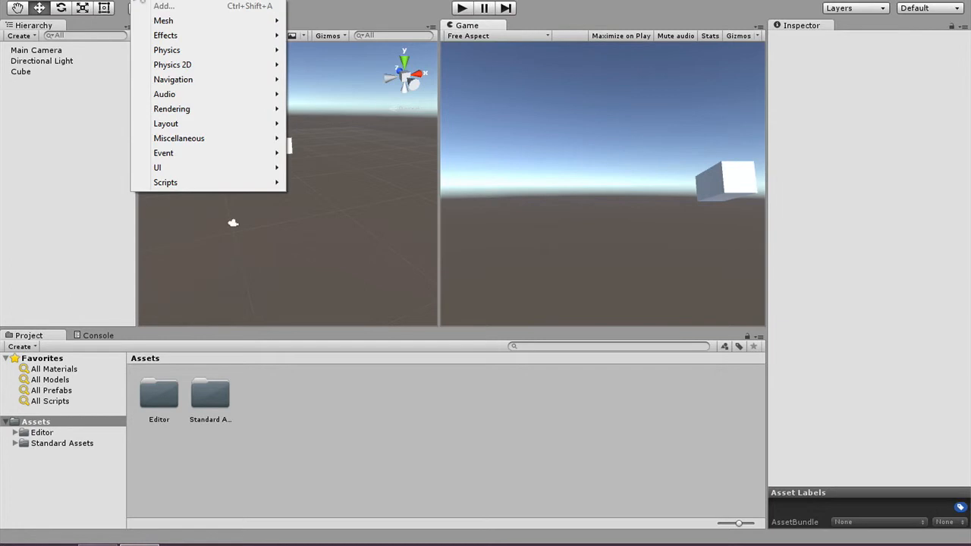
pyautogui.moveTo(106, 0)
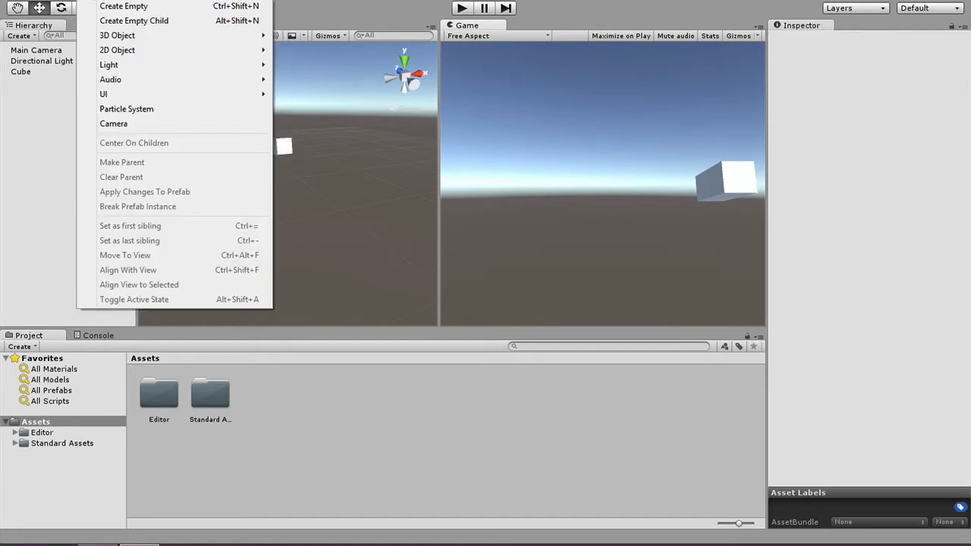
pyautogui.moveTo(65, 0)
pyautogui.moveTo(108, 83)
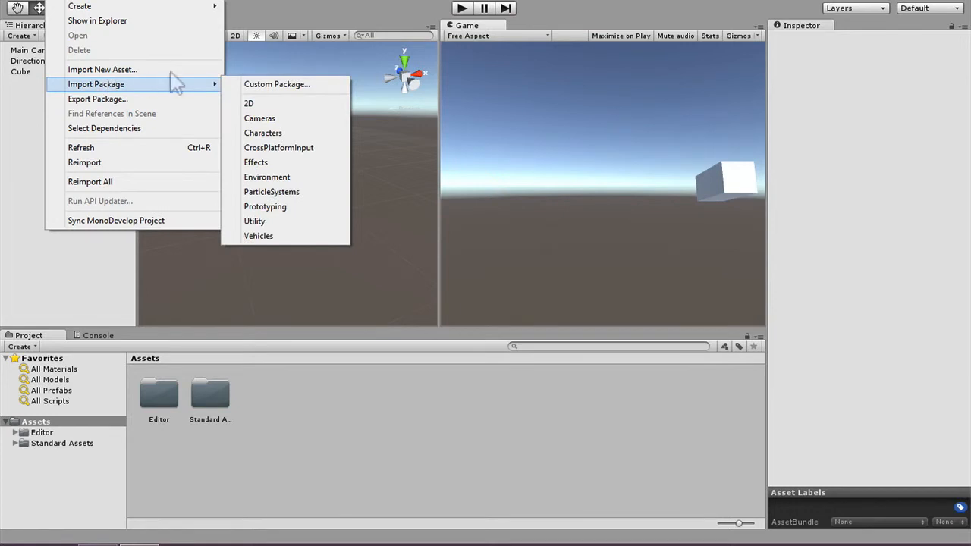
pyautogui.click(271, 85)
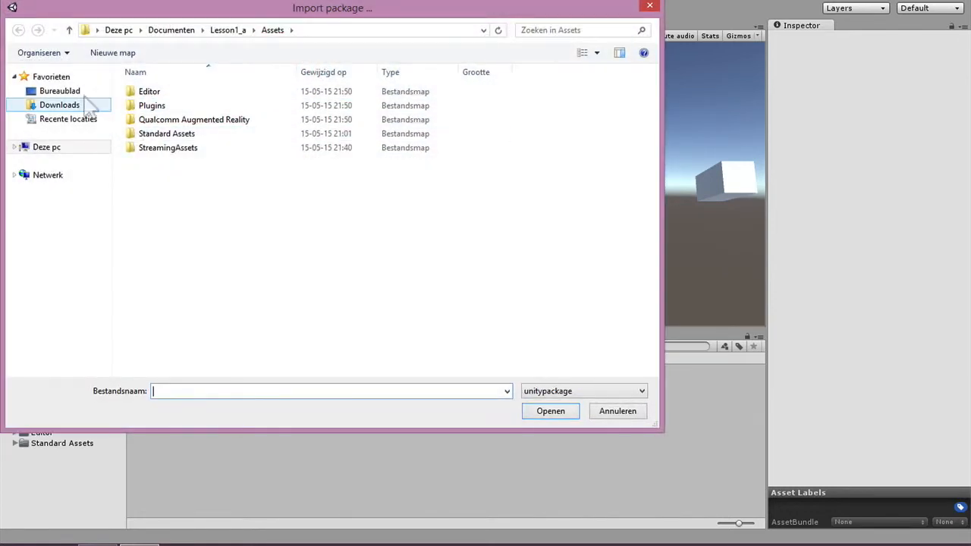
# Import all items of the vuforia-unity-mobile-android-ios-4-2-3 package from the Downloads folder
pyautogui.click(86, 100)
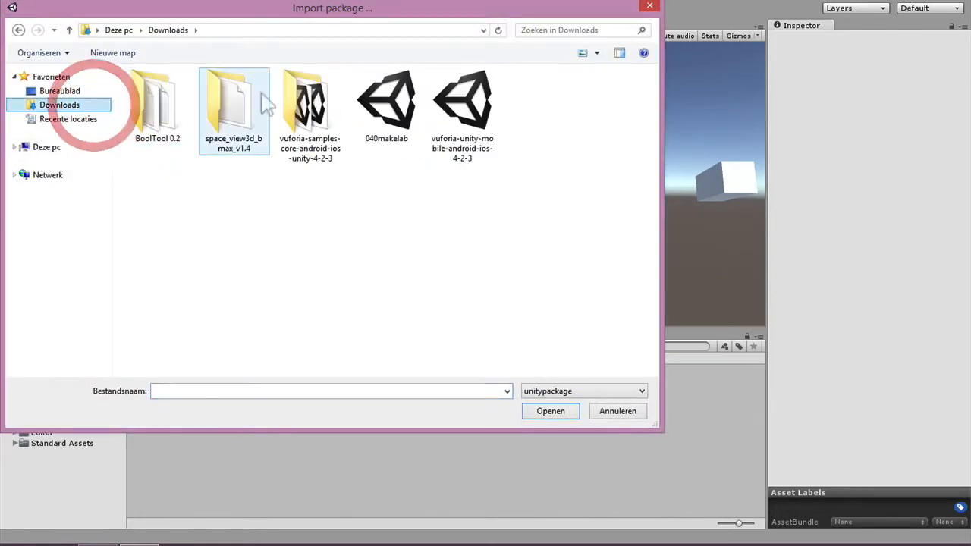
pyautogui.click(466, 99)
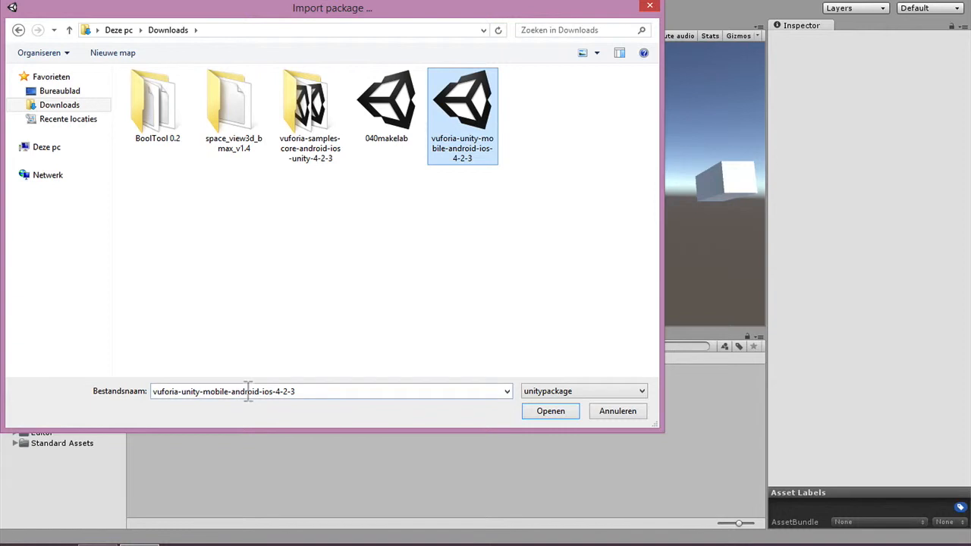
pyautogui.click(543, 410)
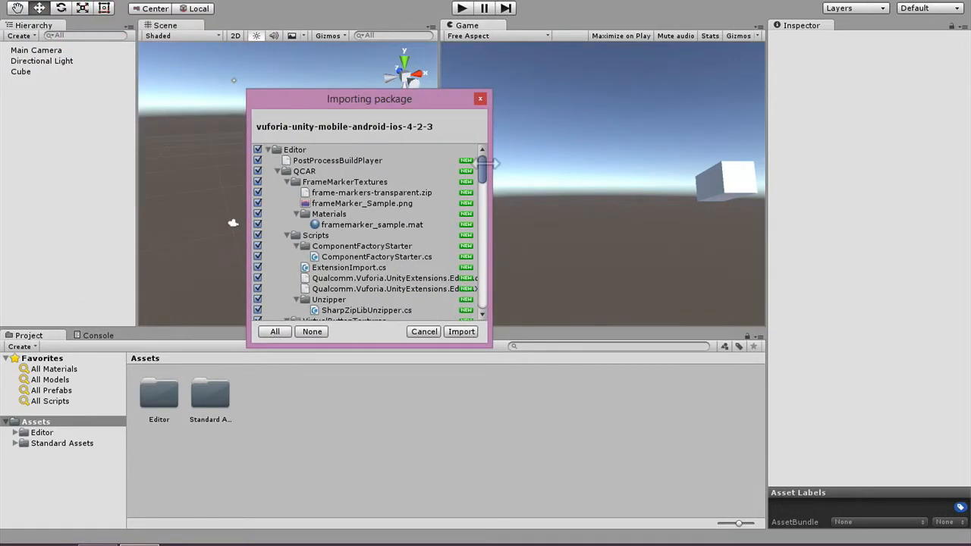
pyautogui.moveTo(481, 168); pyautogui.dragTo(481, 196)
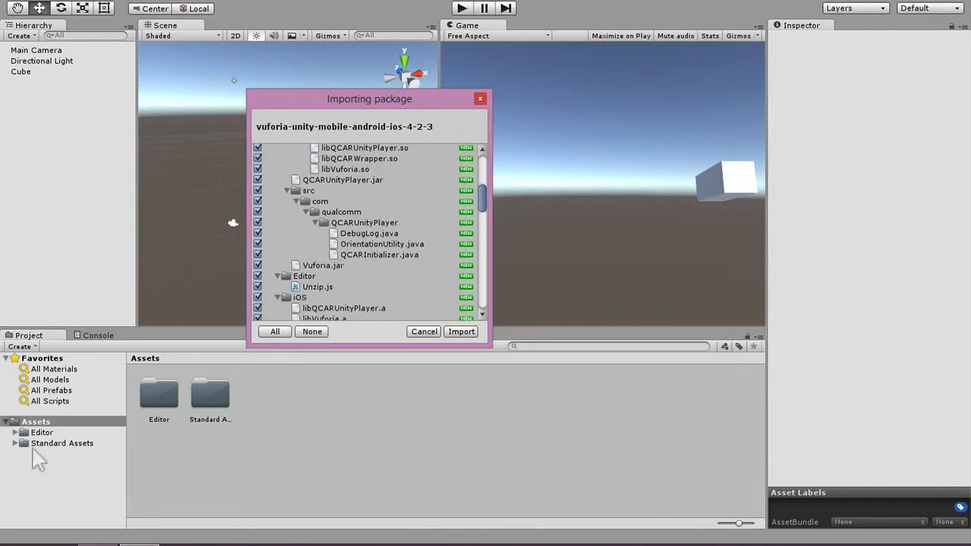
pyautogui.click(460, 332)
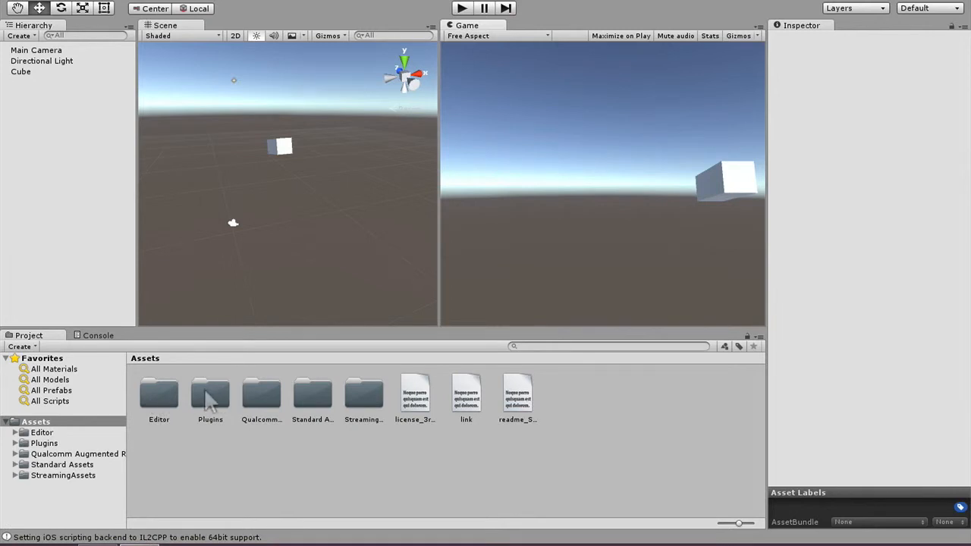
# Look at the imported Plugins, Editor and Qualcomm Augmented Reality folders, and return to the Assets folder
pyautogui.click(260, 391)
pyautogui.click(212, 394)
pyautogui.click(141, 391)
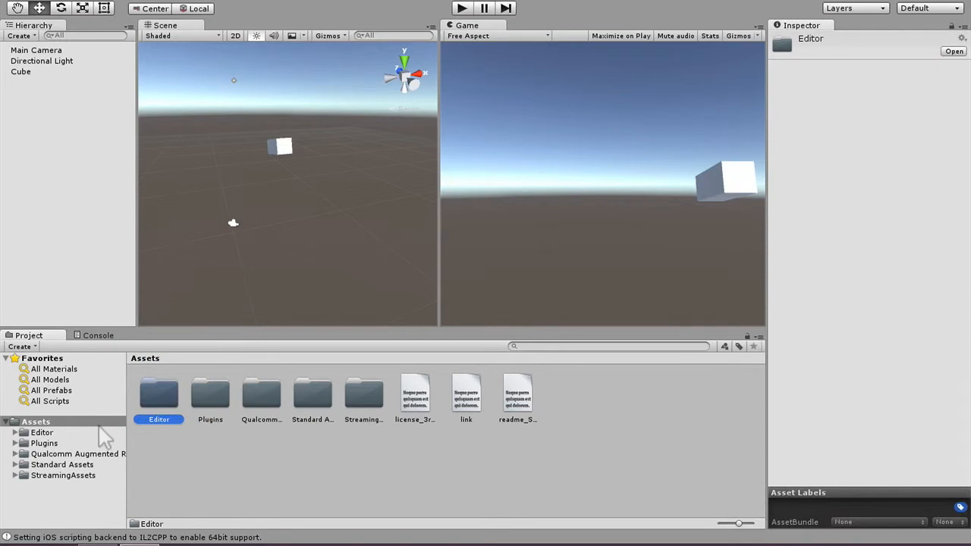
pyautogui.click(74, 453)
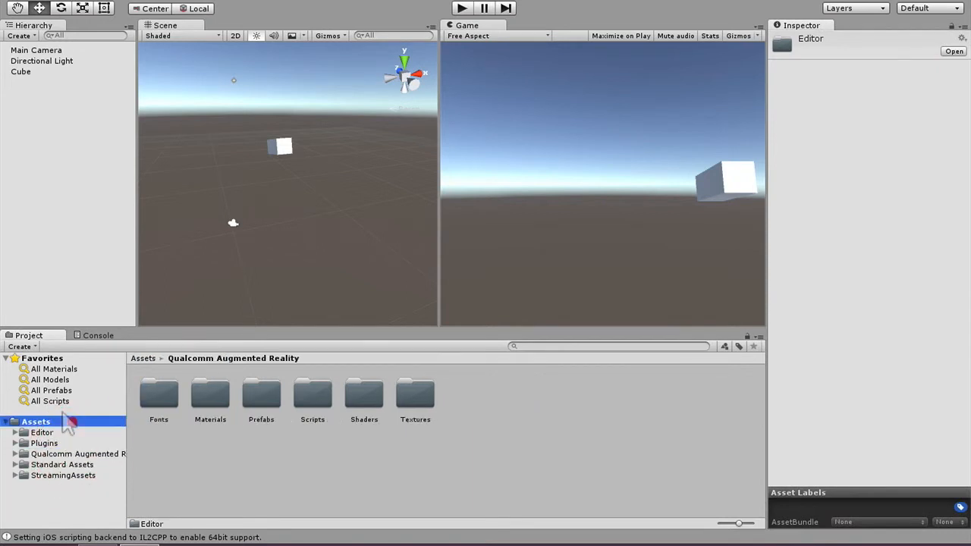
pyautogui.click(45, 422)
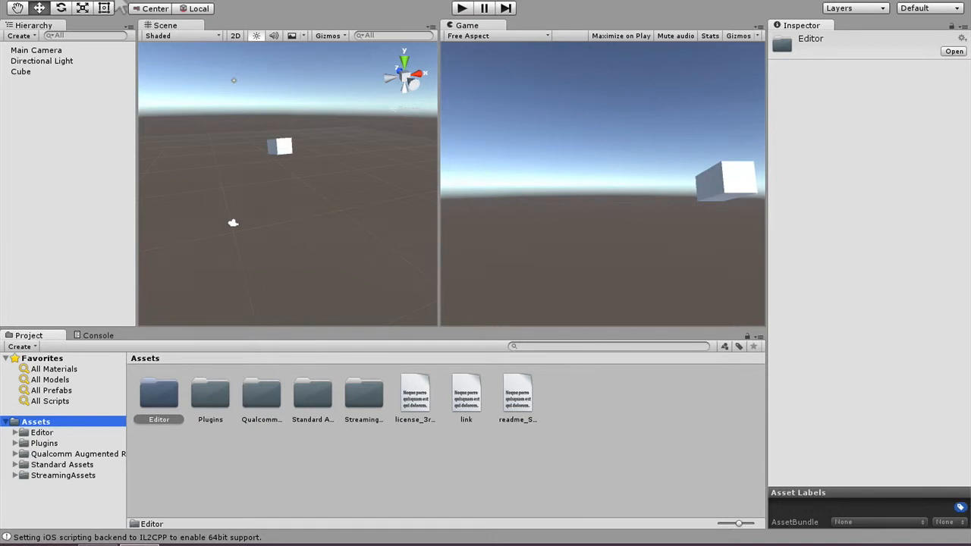
# Open the ImageTargets-4-2-3 package for import from the vuforia-samples-core-android-ios-unity-4-2-3 folder in Downloads
pyautogui.click(64, 4)
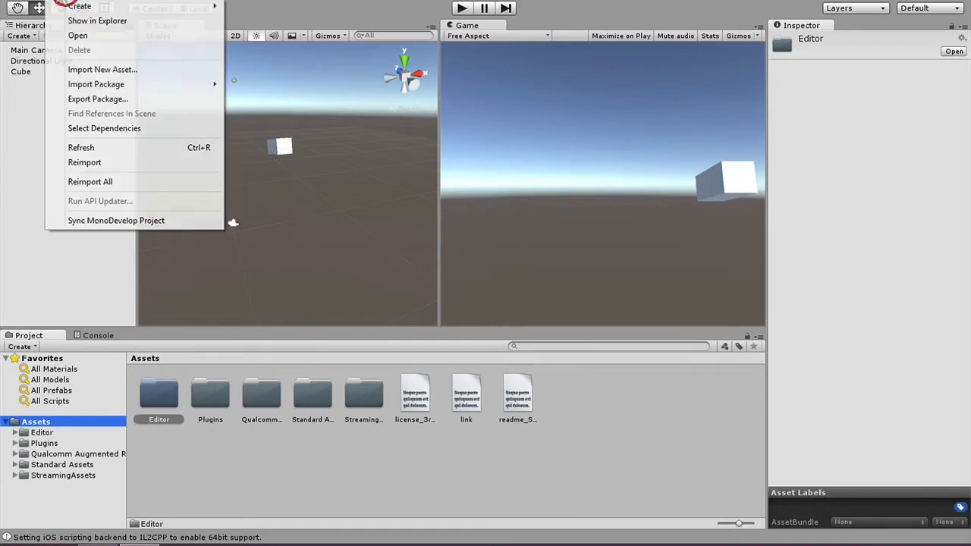
pyautogui.moveTo(114, 84)
pyautogui.click(262, 83)
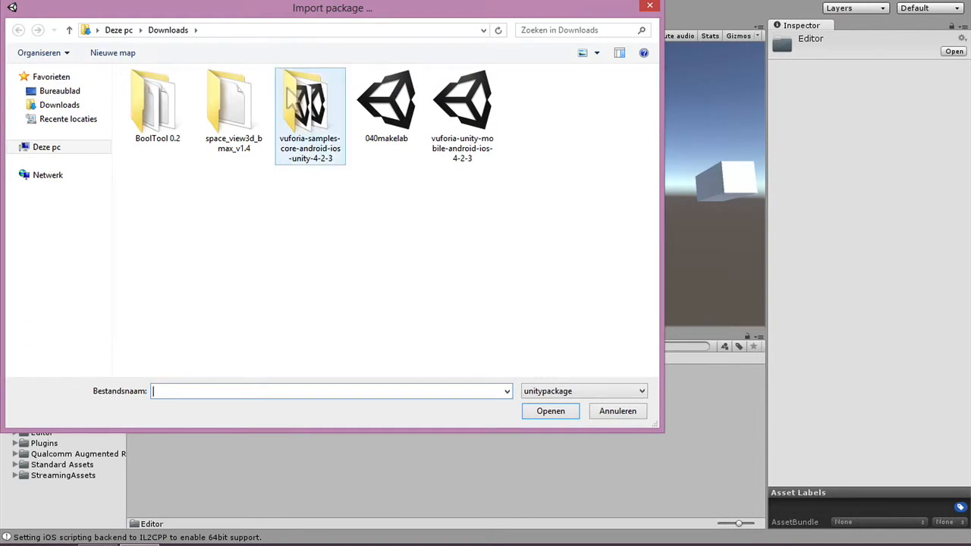
pyautogui.doubleClick(309, 126)
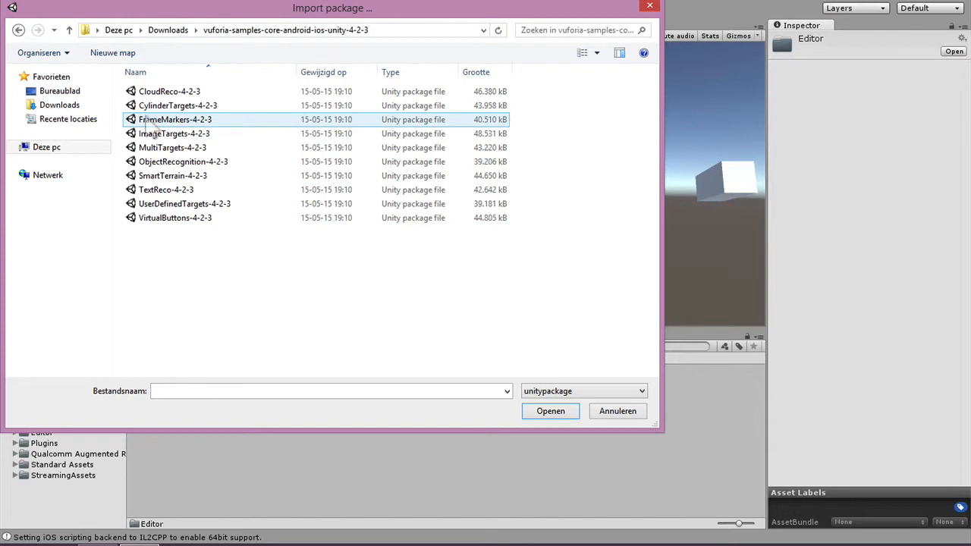
pyautogui.click(174, 133)
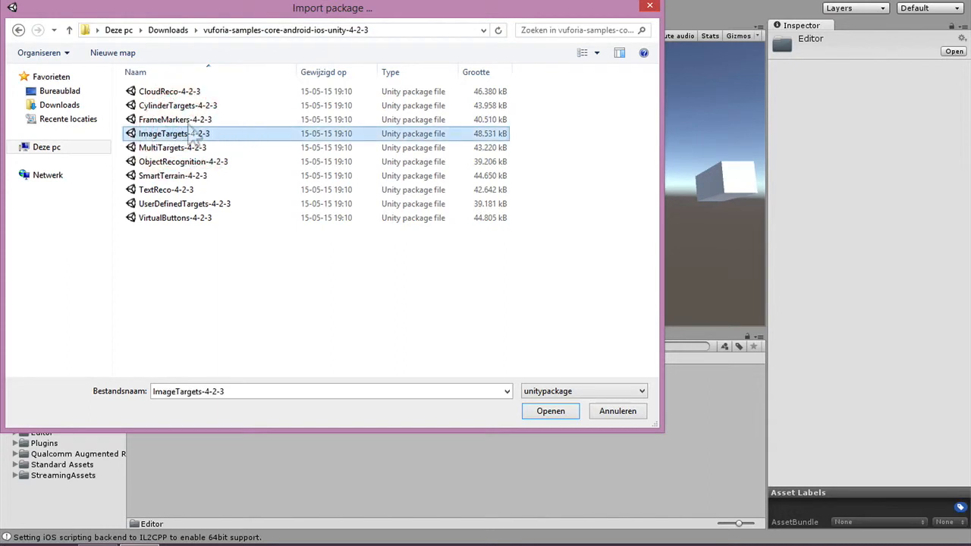
pyautogui.click(550, 411)
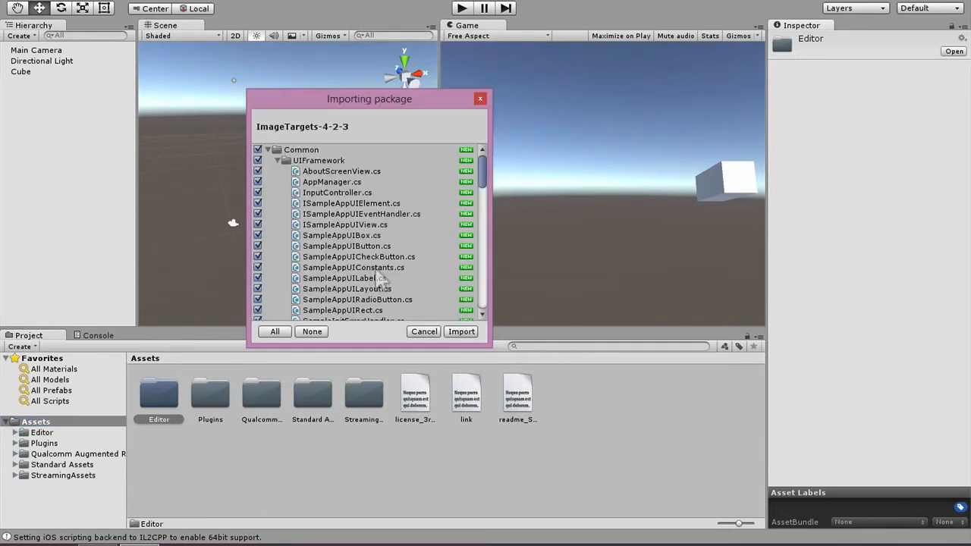
# Collapse the package's folders from Common to Scripts to review its contents, and import all of its items
pyautogui.click(267, 151)
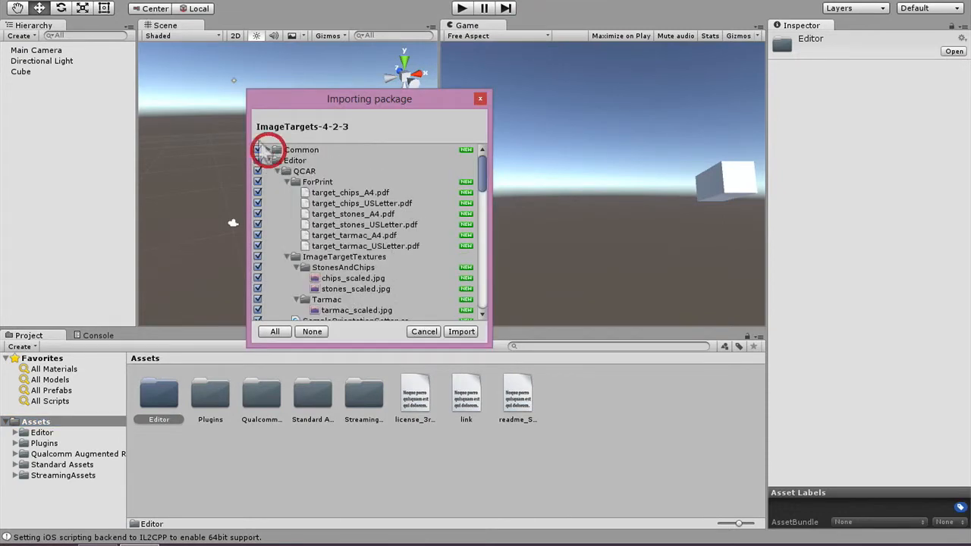
pyautogui.click(267, 160)
pyautogui.click(267, 182)
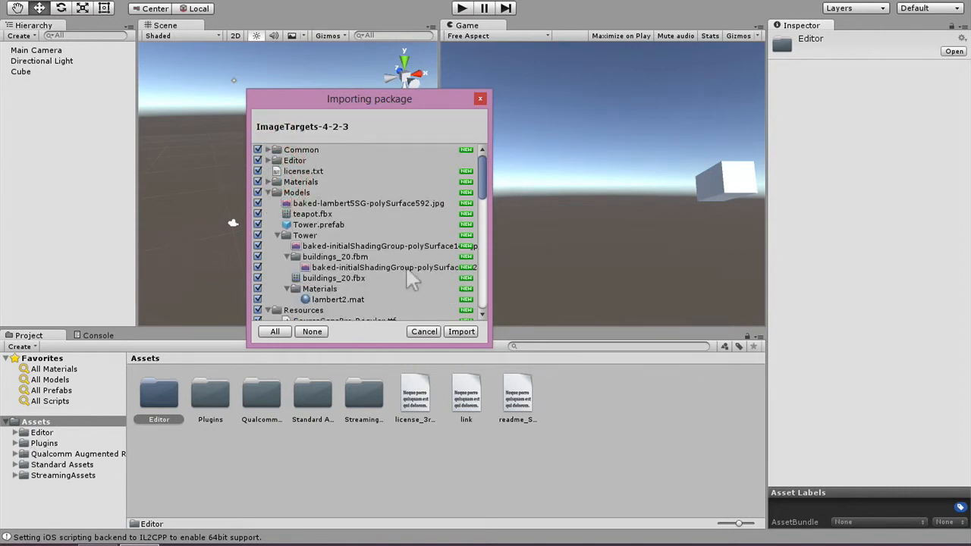
pyautogui.click(267, 192)
pyautogui.click(267, 203)
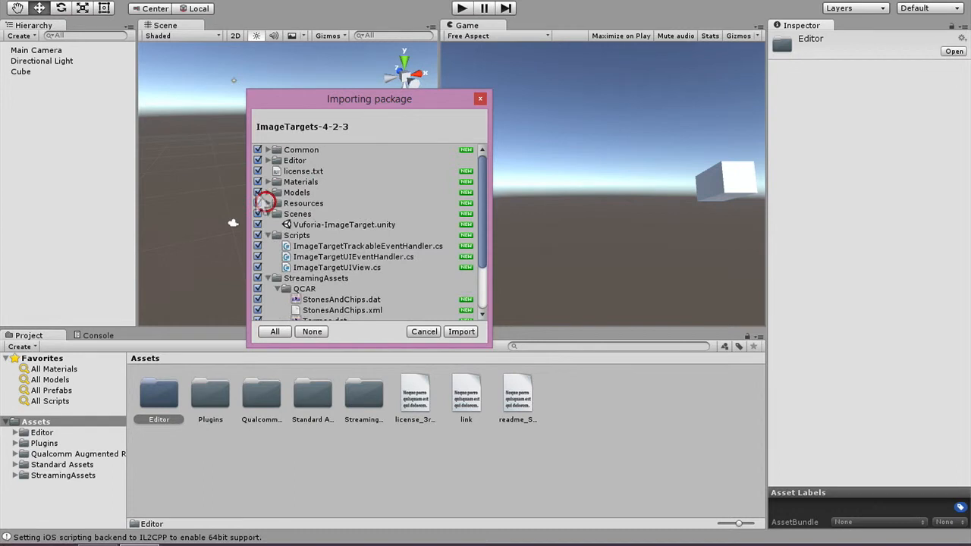
pyautogui.click(267, 214)
pyautogui.click(267, 224)
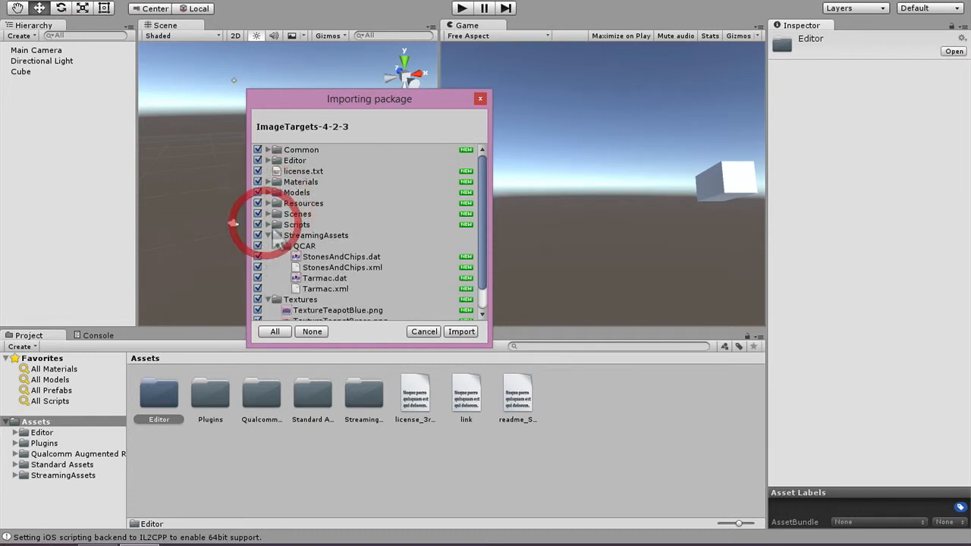
pyautogui.click(463, 332)
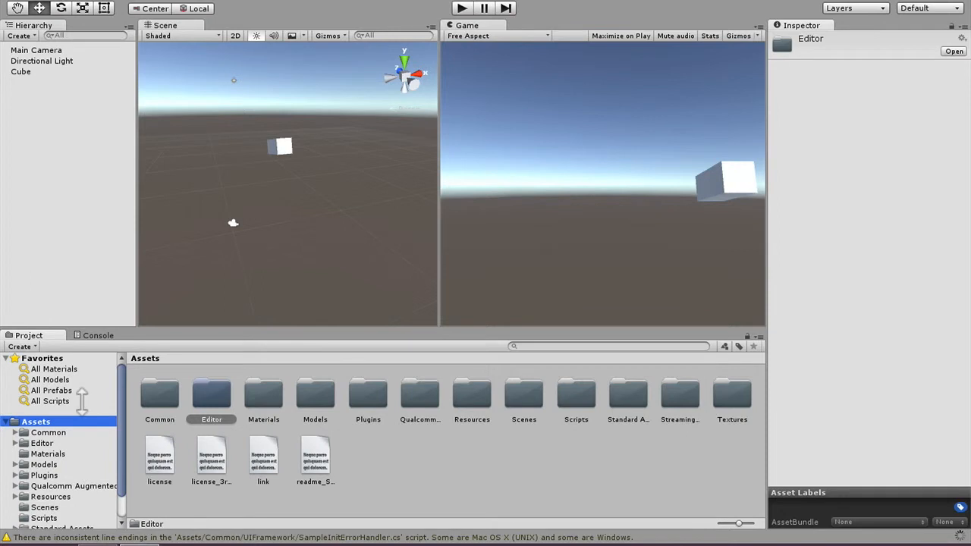
# Open the Vuforia-ImageTarget scene from the project's Scenes folder without saving the untitled scene
pyautogui.moveTo(119, 428); pyautogui.dragTo(122, 483)
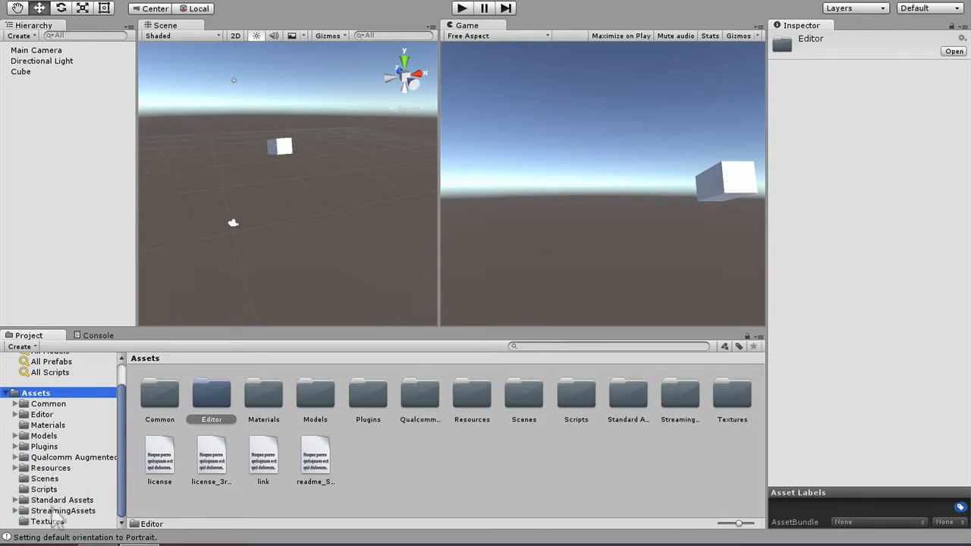
pyautogui.click(44, 479)
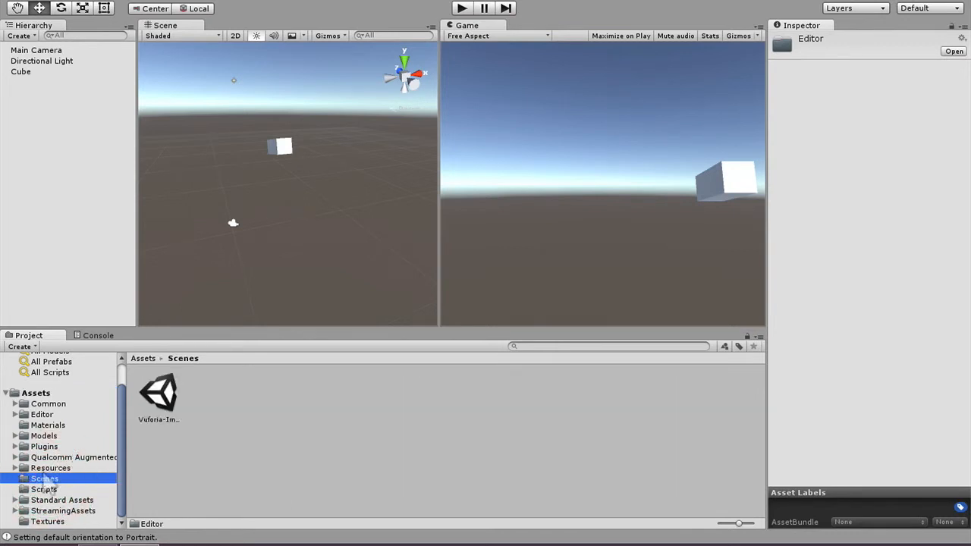
pyautogui.click(154, 391)
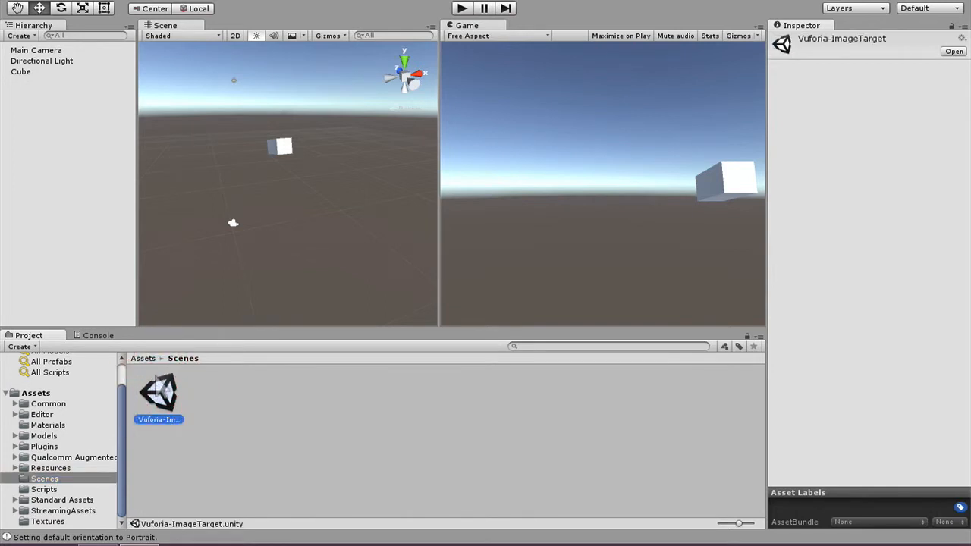
pyautogui.doubleClick(159, 388)
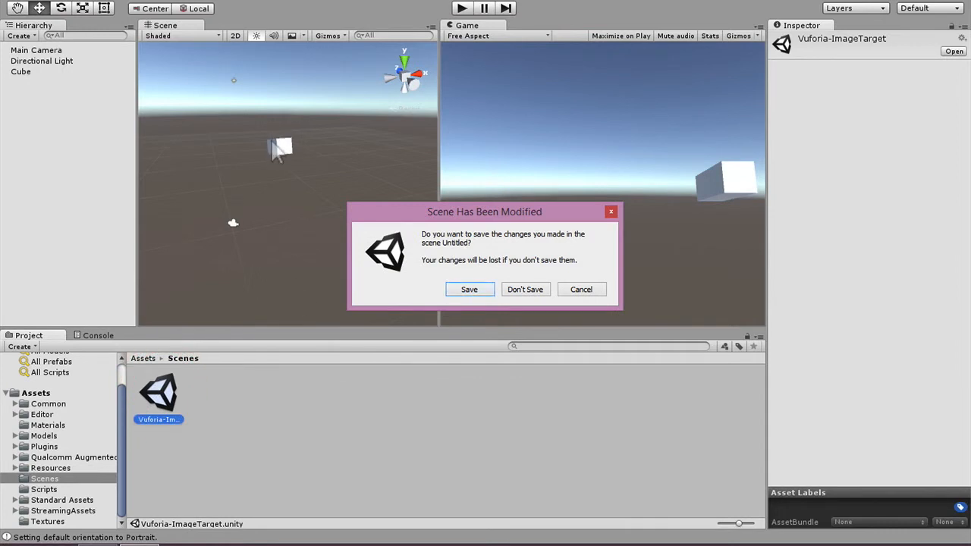
pyautogui.click(524, 289)
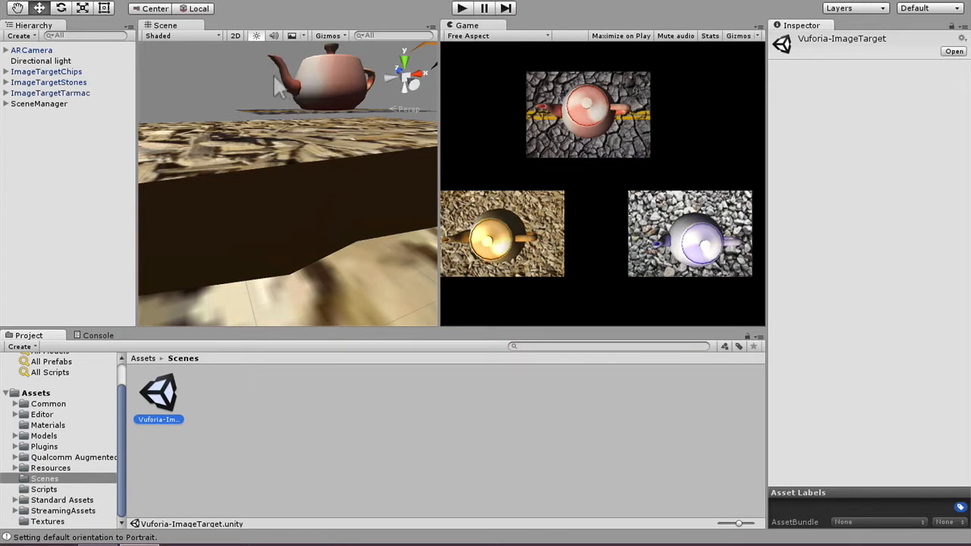
# Look around the teapots and image targets in the Scene view, and select and frame the ARCamera
pyautogui.keyDown('alt'); pyautogui.moveTo(288, 74); pyautogui.dragTo(289, 150); pyautogui.keyUp('alt')
pyautogui.moveTo(289, 149); pyautogui.dragTo(294, 129, button='right')
pyautogui.press('s')
pyautogui.press('w')
pyautogui.press('e')
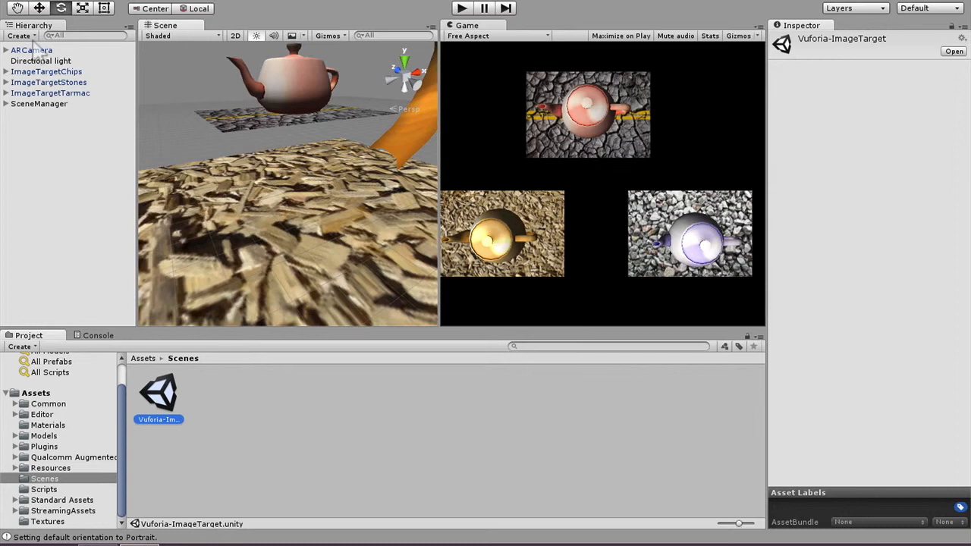
pyautogui.click(30, 50)
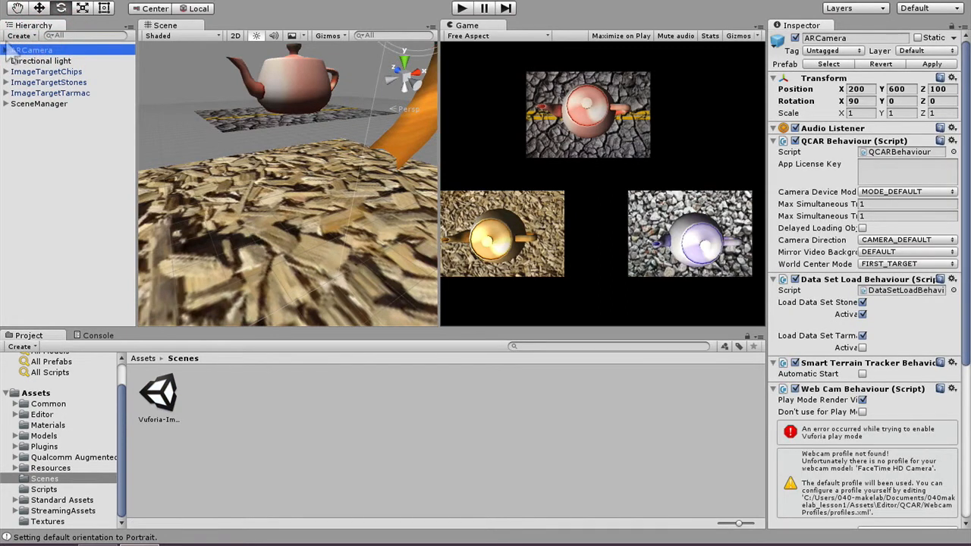
pyautogui.doubleClick(23, 50)
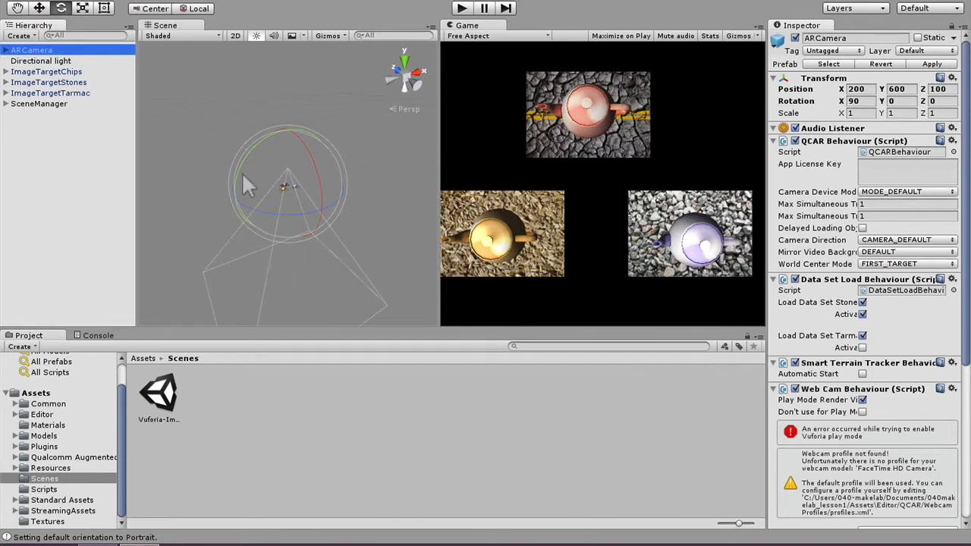
# Select ImageTargetChips, ImageTargetStones and ImageTargetTarmac in turn to compare their positions and settings
pyautogui.click(49, 72)
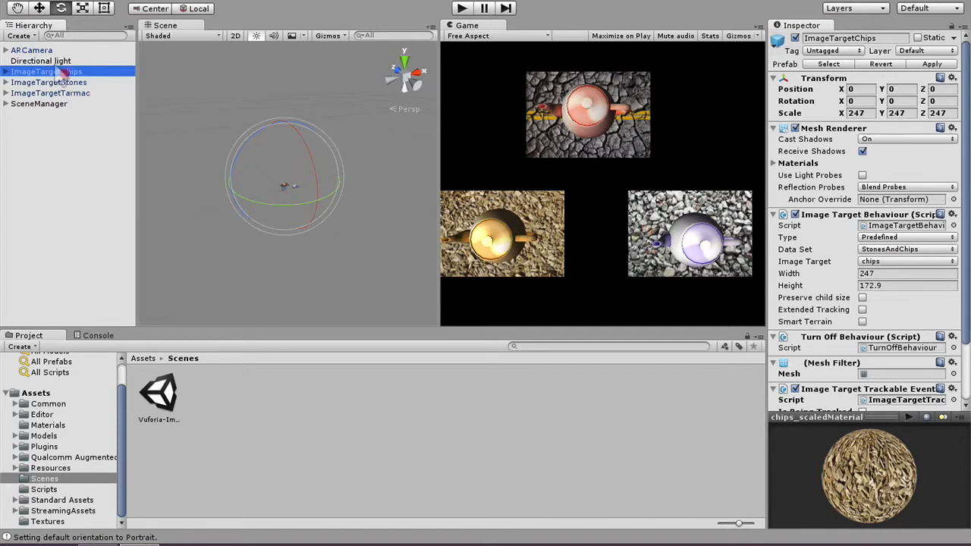
pyautogui.click(68, 82)
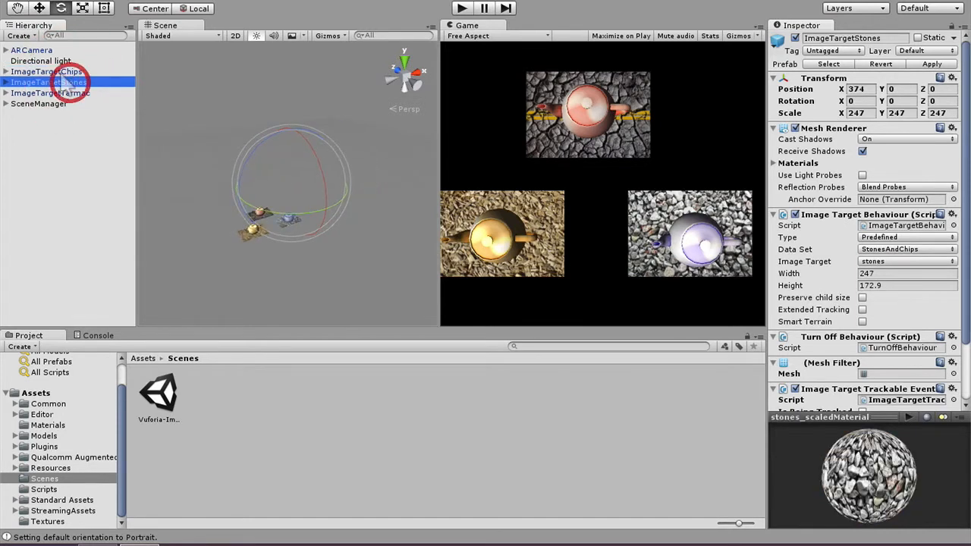
pyautogui.click(73, 92)
pyautogui.click(66, 82)
pyautogui.click(70, 72)
pyautogui.click(66, 81)
pyautogui.click(72, 91)
pyautogui.click(68, 82)
pyautogui.click(70, 71)
pyautogui.click(68, 82)
pyautogui.click(72, 92)
pyautogui.click(68, 82)
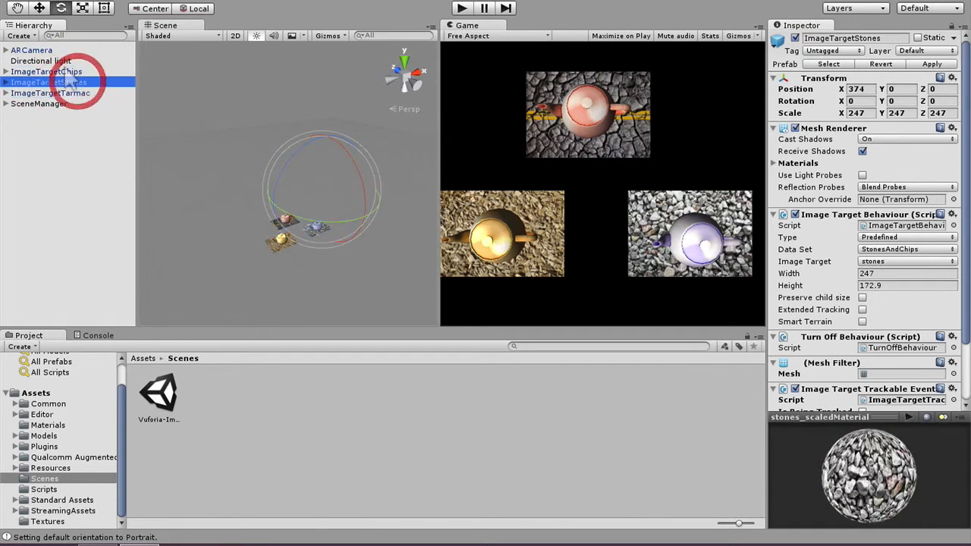
pyautogui.click(68, 72)
pyautogui.click(68, 91)
pyautogui.click(72, 82)
pyautogui.click(69, 72)
pyautogui.click(69, 81)
pyautogui.click(67, 91)
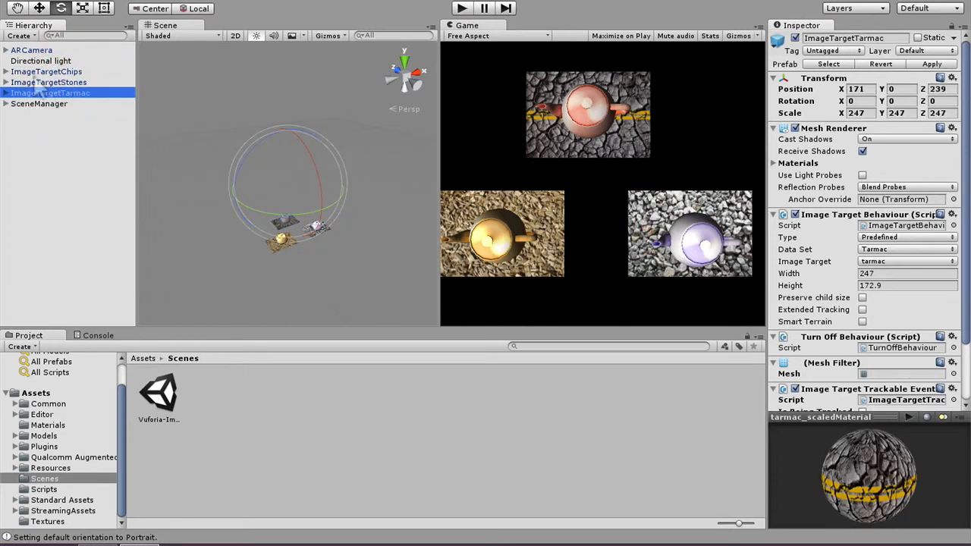
# Select the ARCamera and examine how its view frustum covers the three image targets in the Scene view
pyautogui.click(40, 50)
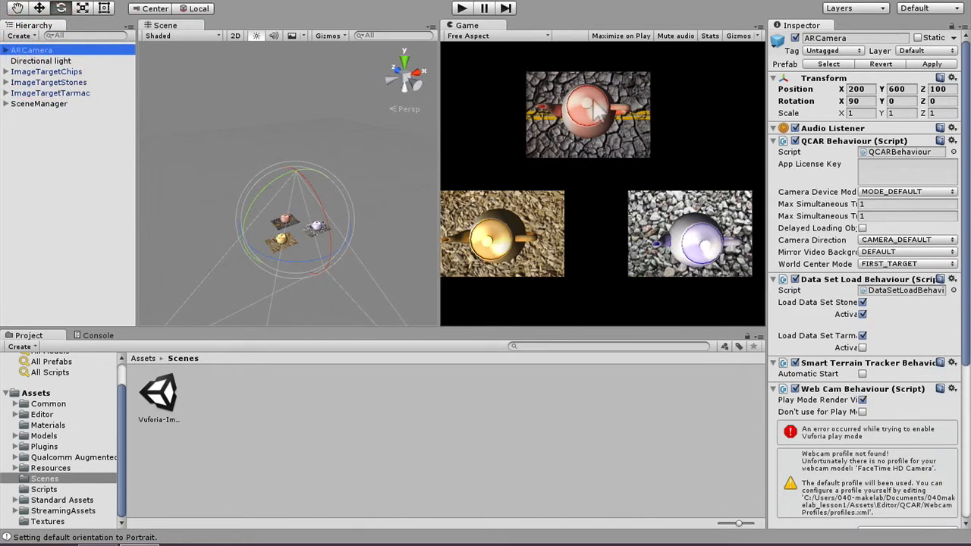
pyautogui.scroll(7, 229, 248)
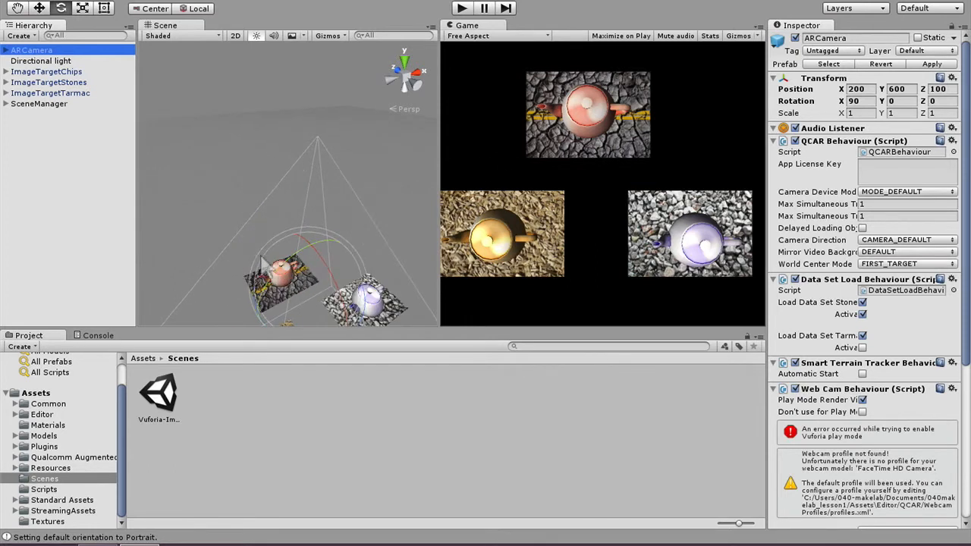
pyautogui.scroll(-3, 241, 253)
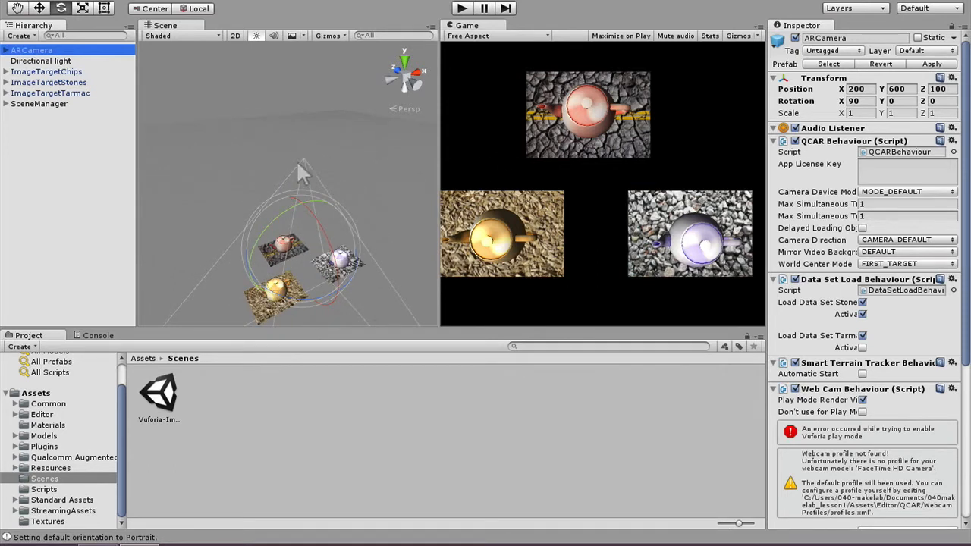
# Move ImageTargetChips along the X axis in the Scene view to X position 49
pyautogui.click(278, 289)
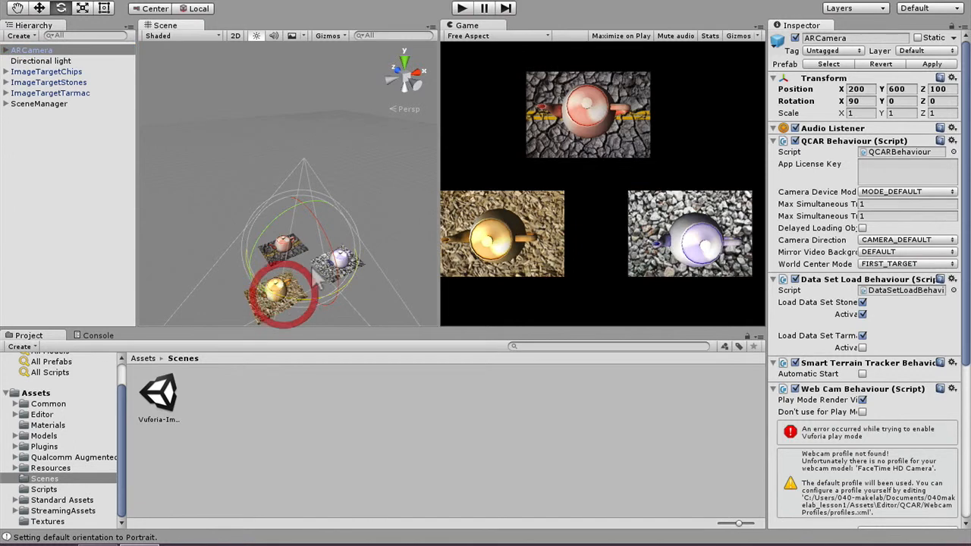
pyautogui.click(262, 303)
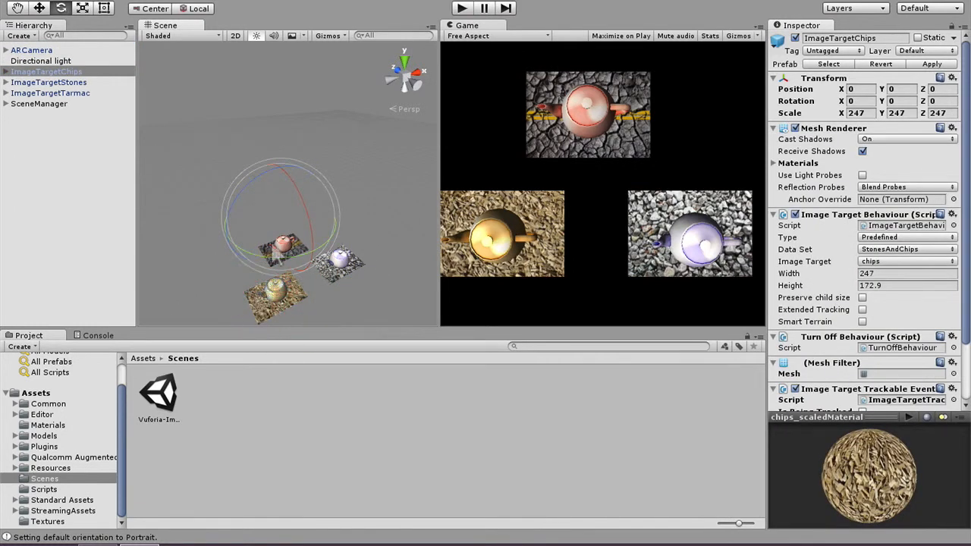
pyautogui.press('w')
pyautogui.moveTo(324, 208); pyautogui.dragTo(332, 206)
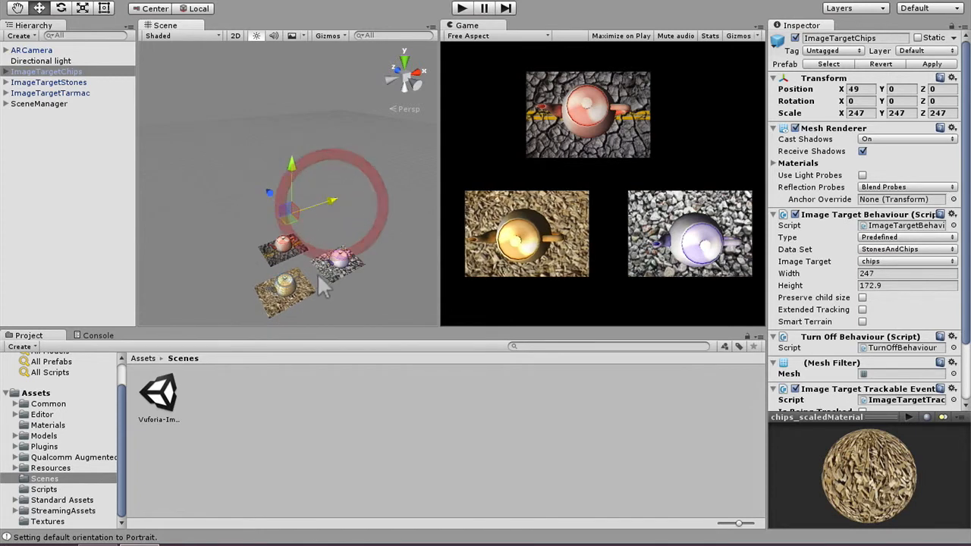
# Select the tarmac and stones targets in the Scene view and review the components of ImageTargetStones
pyautogui.click(279, 245)
pyautogui.click(346, 264)
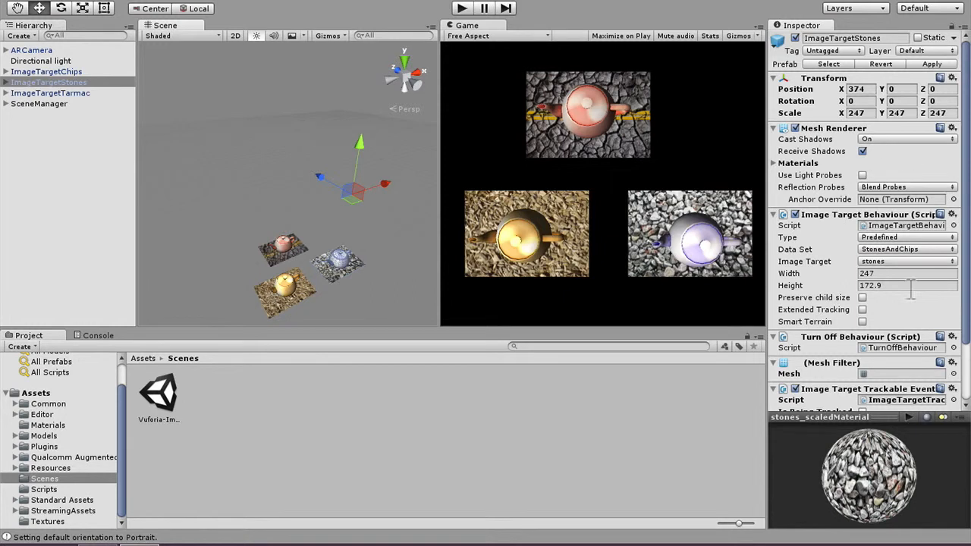
pyautogui.scroll(-3, 959, 257)
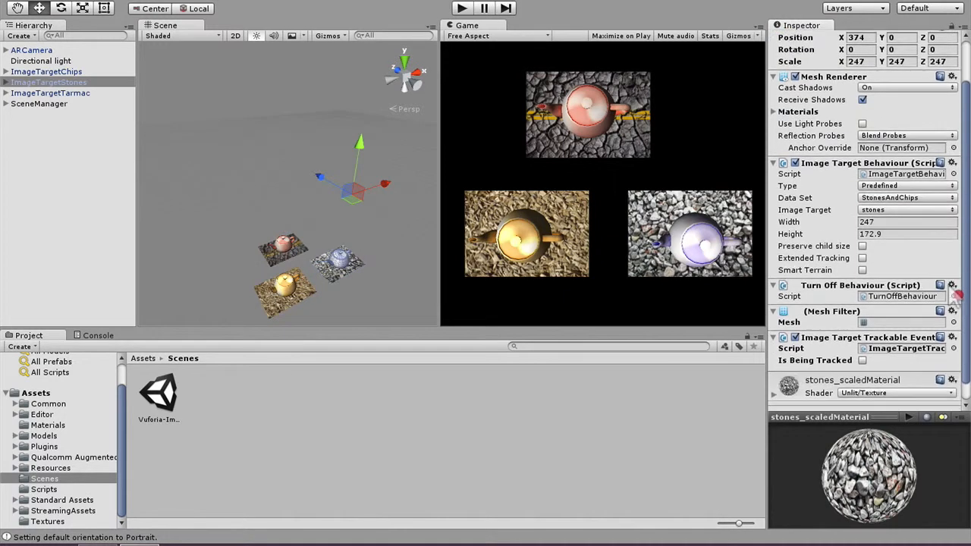
# Review the ARCamera's components and choose FaceTime HD Camera as the camera device of its Web Cam Behaviour
pyautogui.click(59, 49)
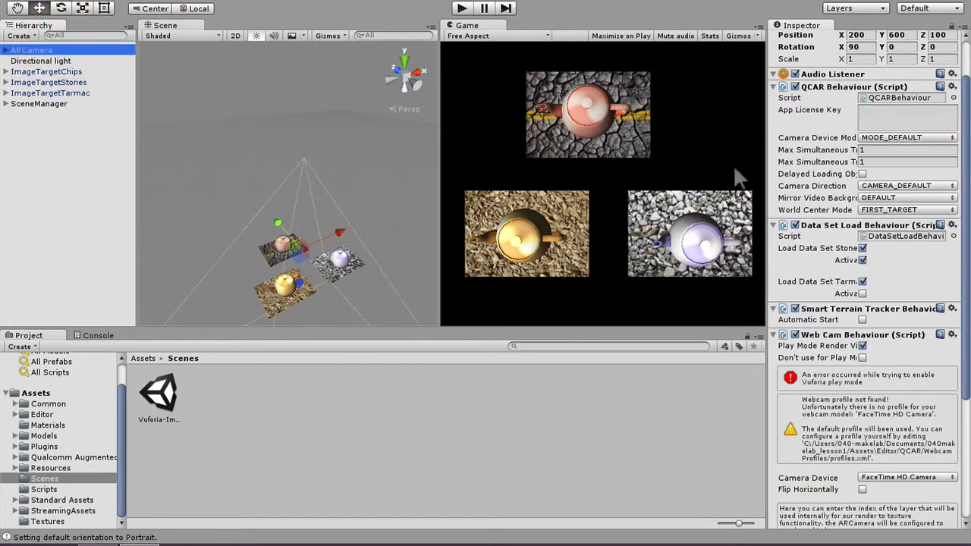
pyautogui.scroll(-1, 959, 282)
pyautogui.scroll(-5, 959, 282)
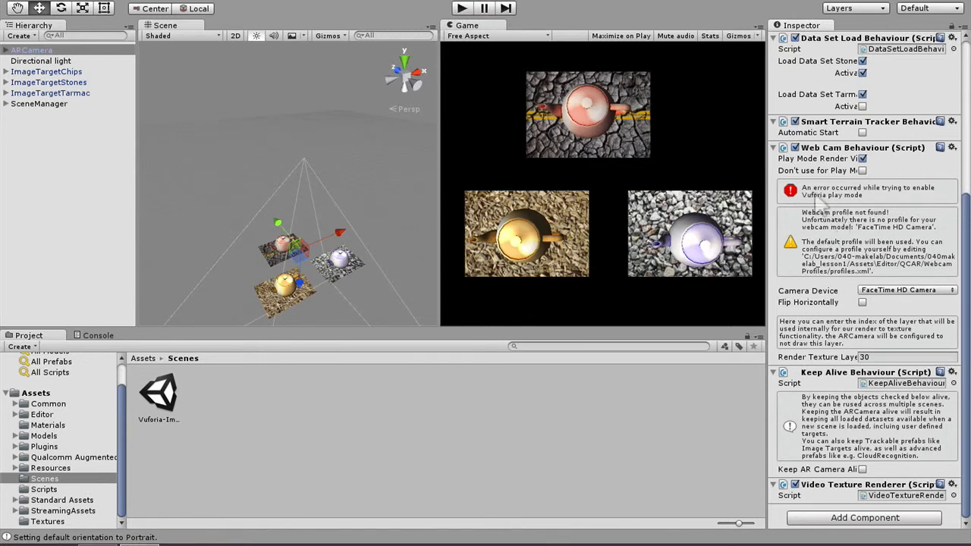
pyautogui.click(925, 289)
pyautogui.click(922, 304)
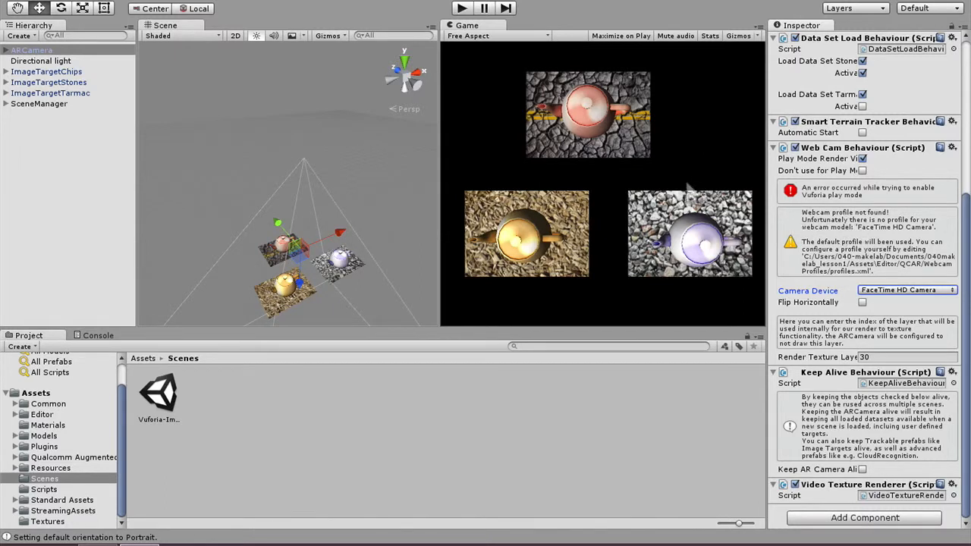
# Run the scene in play mode, examine the targets PDF link on the Image Targets introduction page, and dismiss the page
pyautogui.click(460, 8)
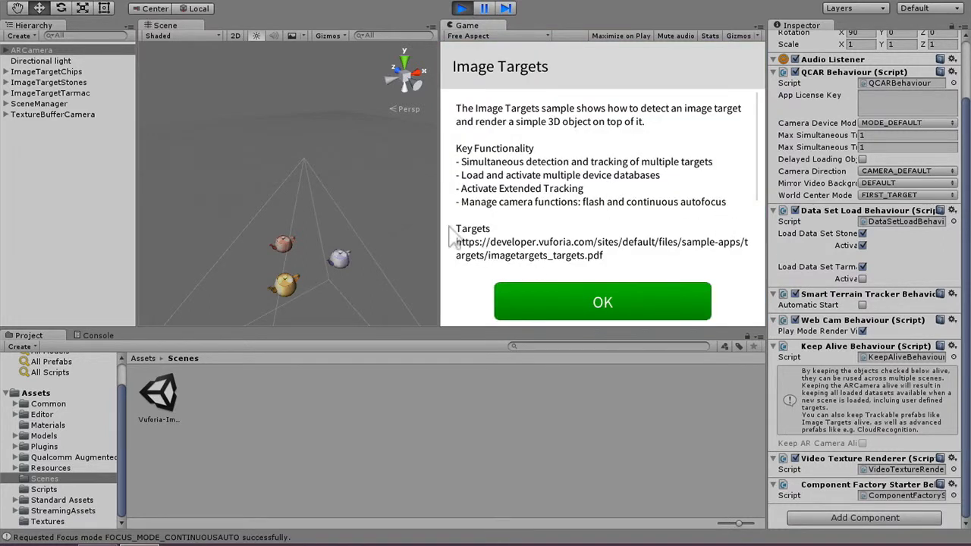
pyautogui.click(567, 247)
pyautogui.click(512, 247)
pyautogui.click(549, 242)
pyautogui.click(490, 243)
pyautogui.click(558, 241)
pyautogui.click(632, 245)
pyautogui.click(497, 237)
pyautogui.click(562, 246)
pyautogui.click(579, 248)
pyautogui.click(601, 253)
pyautogui.click(600, 252)
pyautogui.click(516, 238)
pyautogui.click(560, 237)
pyautogui.click(621, 250)
pyautogui.click(587, 247)
pyautogui.scroll(1, 960, 298)
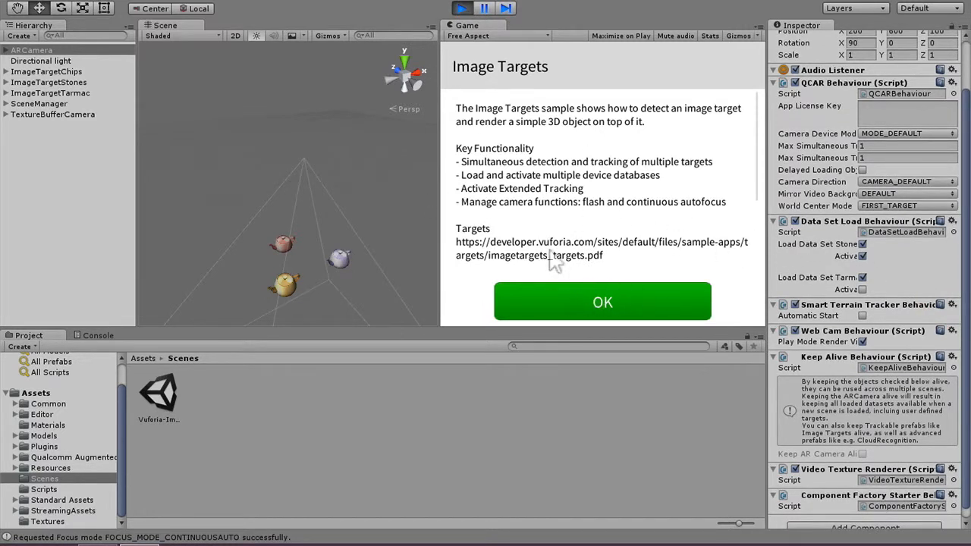
pyautogui.click(599, 300)
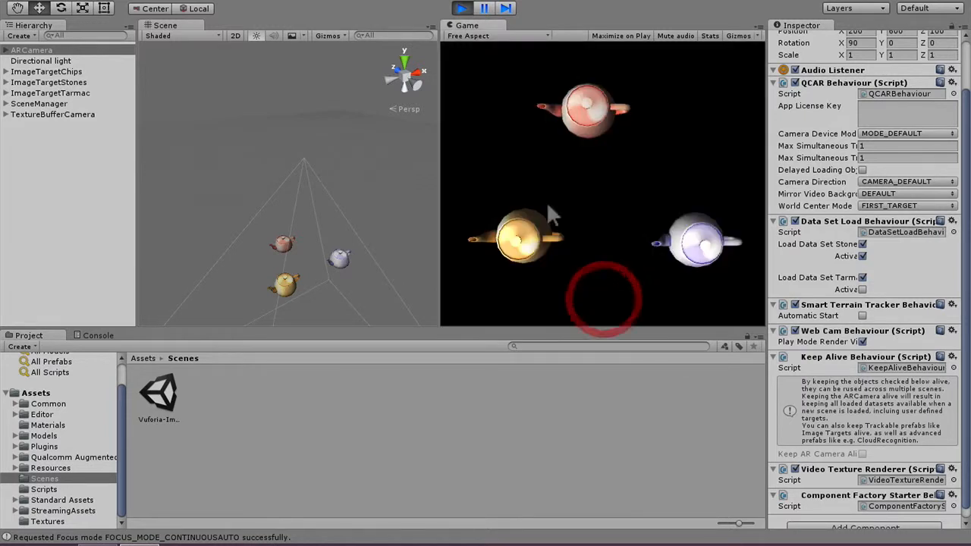